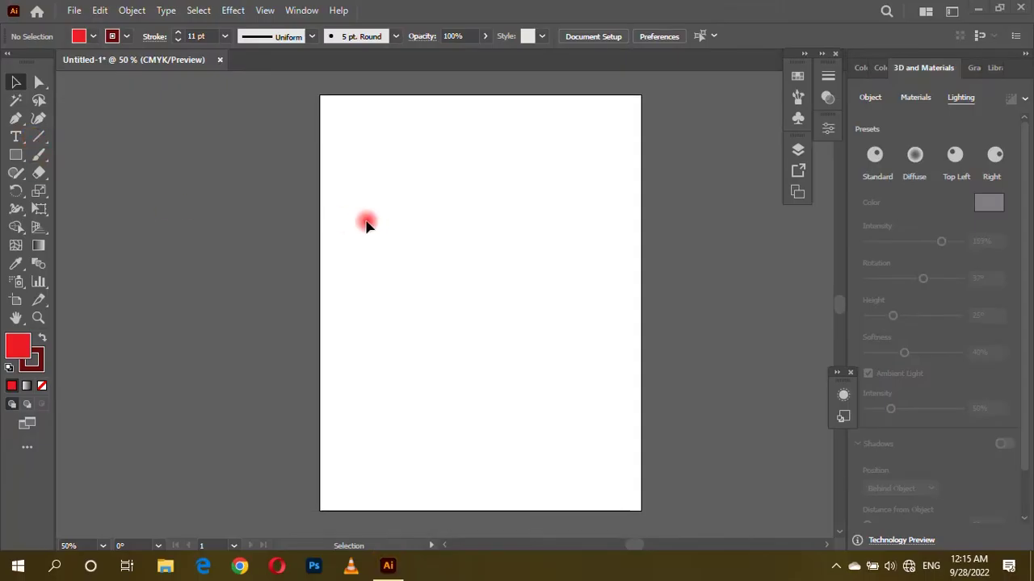
Step: Type two-line text reading '3D' above 'EFFECT' on the artboard
key(t)
click(401, 272)
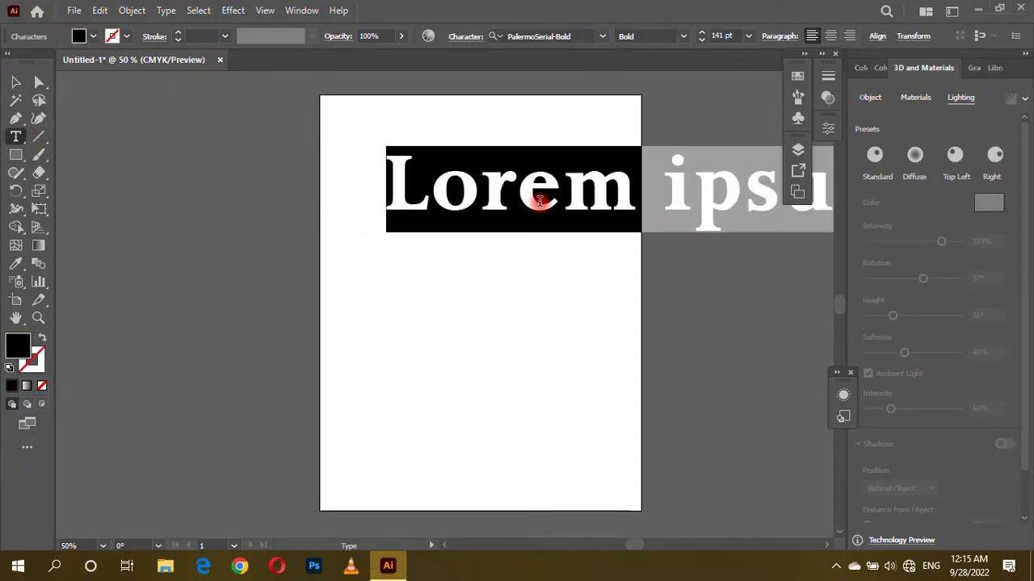
text(3D)
key(Return)
text(EFF)
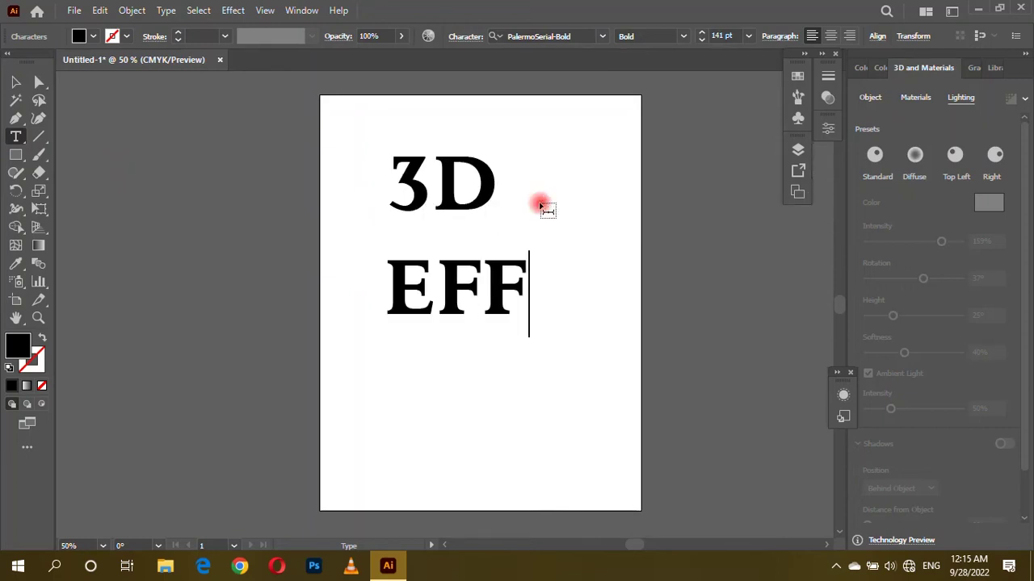
text(ECT)
Step: Select all the text and raise its tracking to 107 in Properties
click(15, 82)
double_click(397, 186)
double_click(399, 185)
click(396, 184)
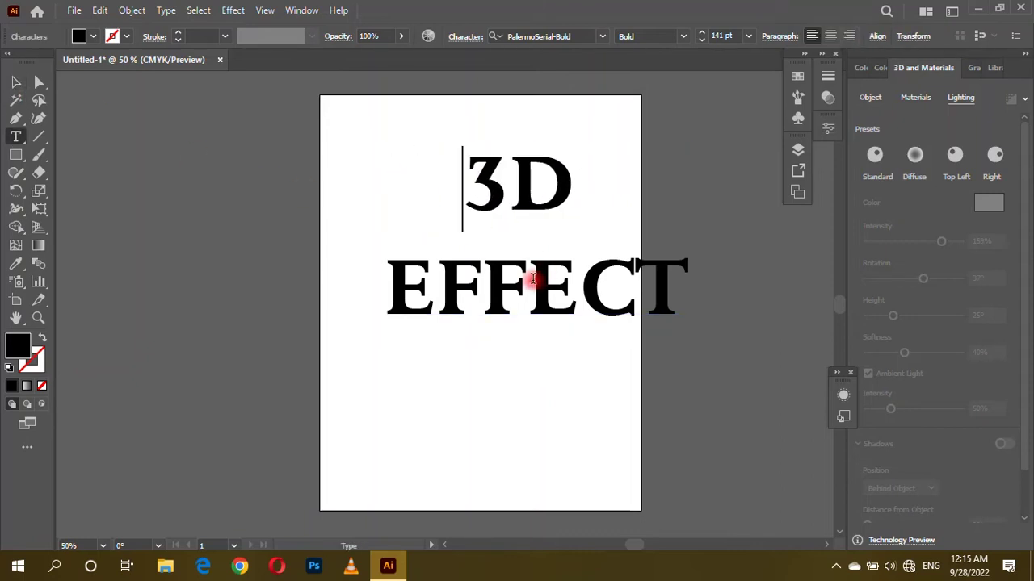
double_click(526, 282)
key(ctrl+a)
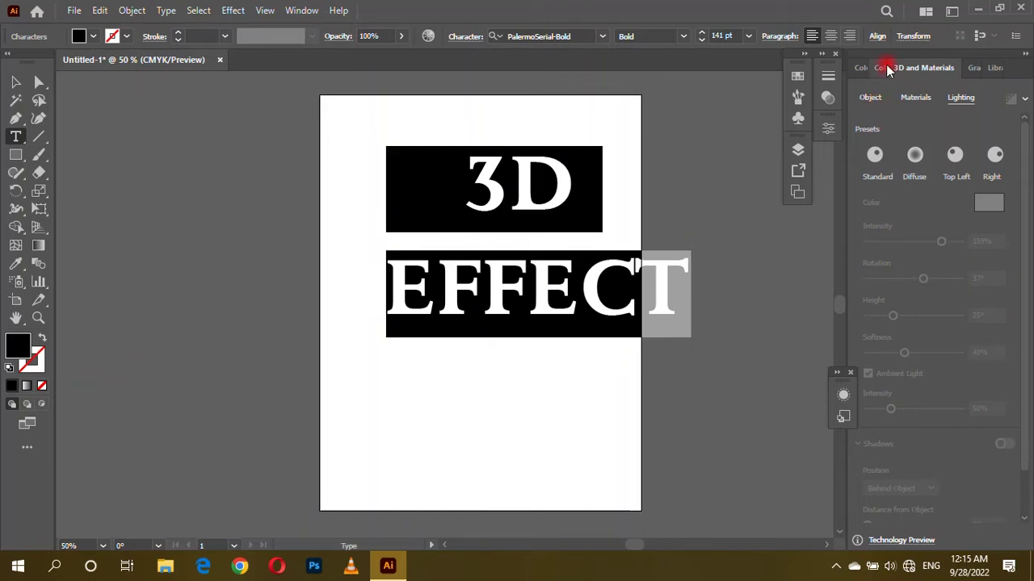
click(828, 127)
click(764, 374)
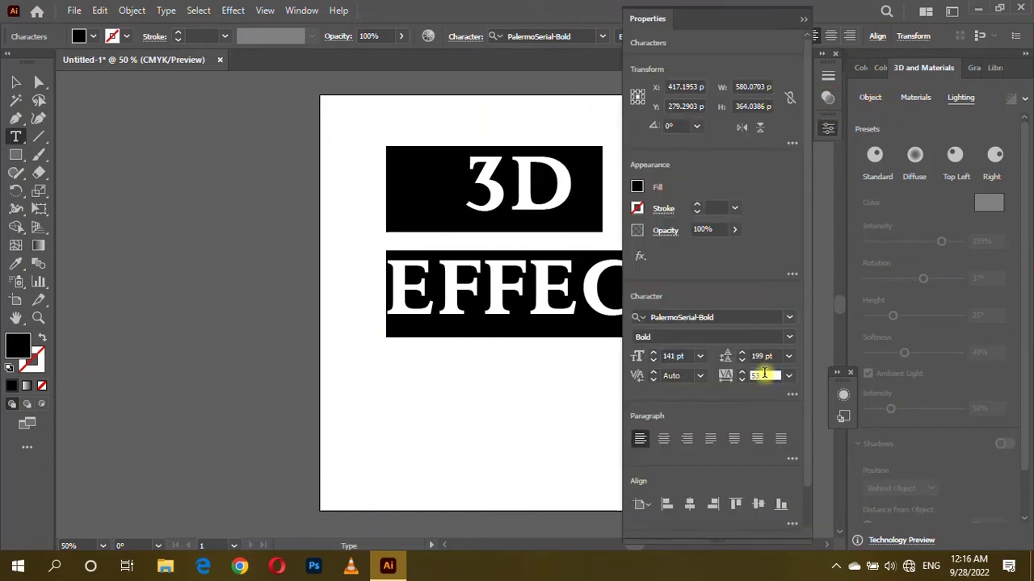
key(Up)
key(Up)
key(Up)
key(Up)
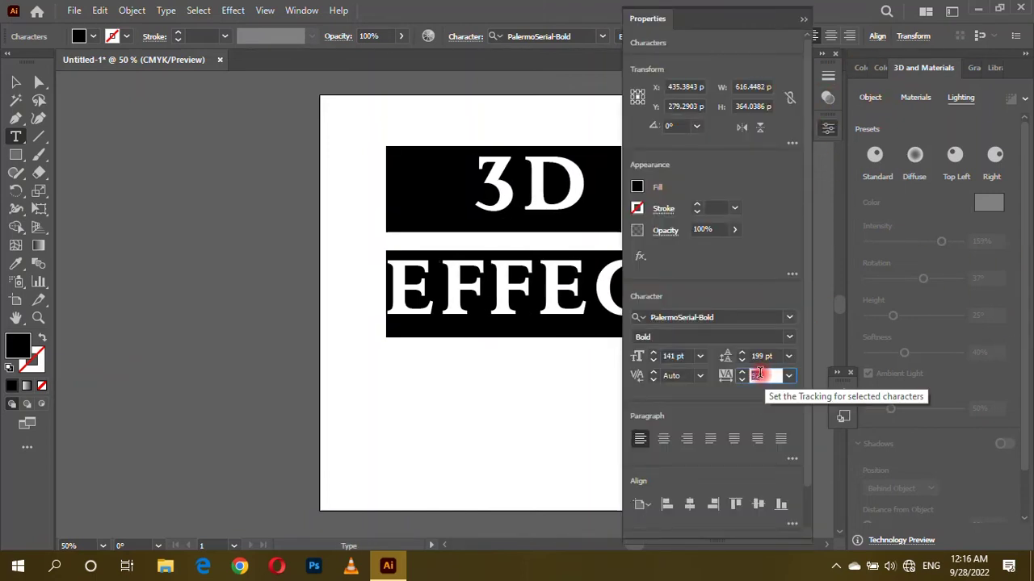
key(Up)
Step: Move the text block to the centre of the artboard
click(15, 82)
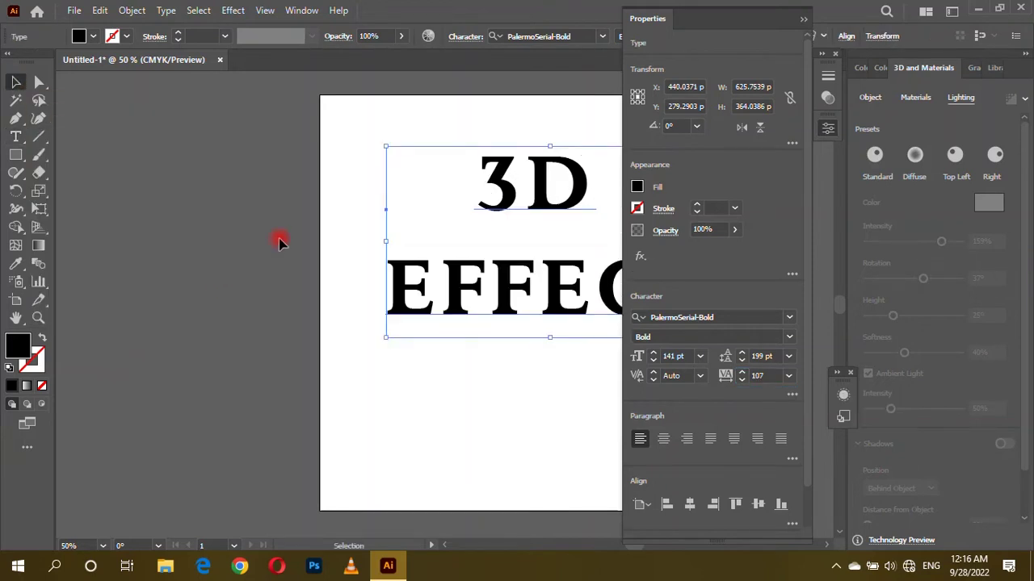
drag(450, 293, 320, 330)
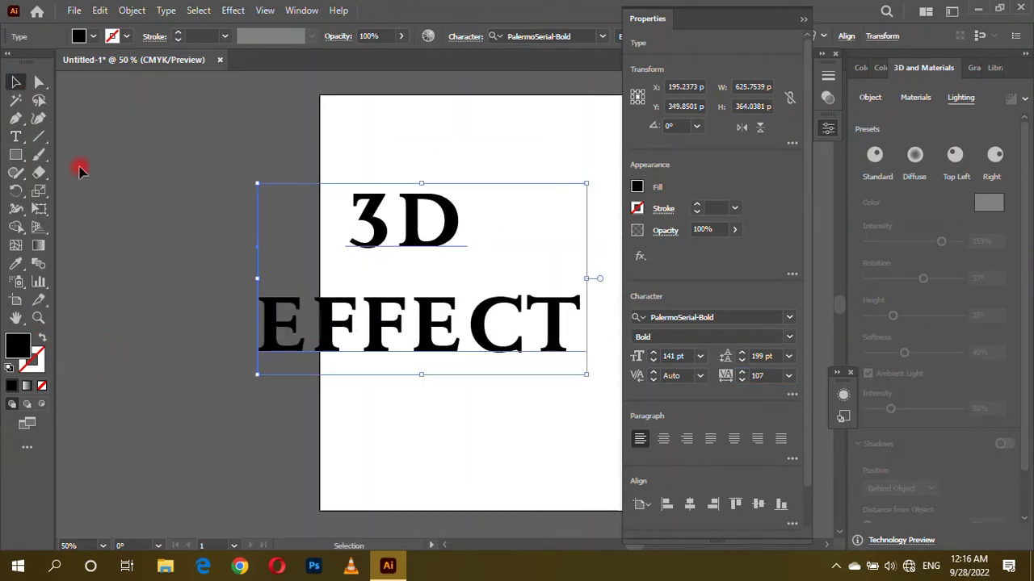
click(93, 37)
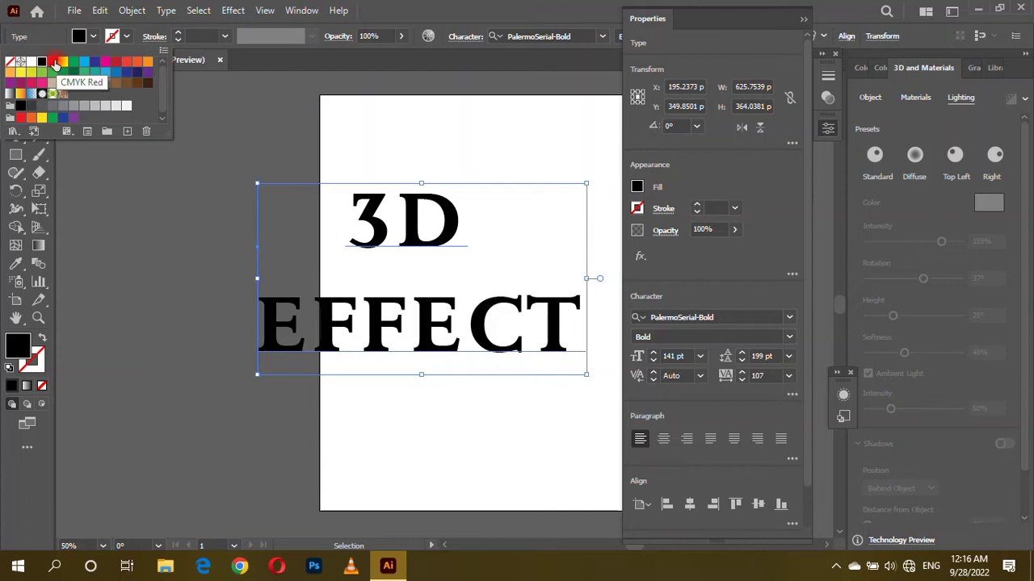
Step: Fill the text with a red swatch
click(54, 64)
click(25, 355)
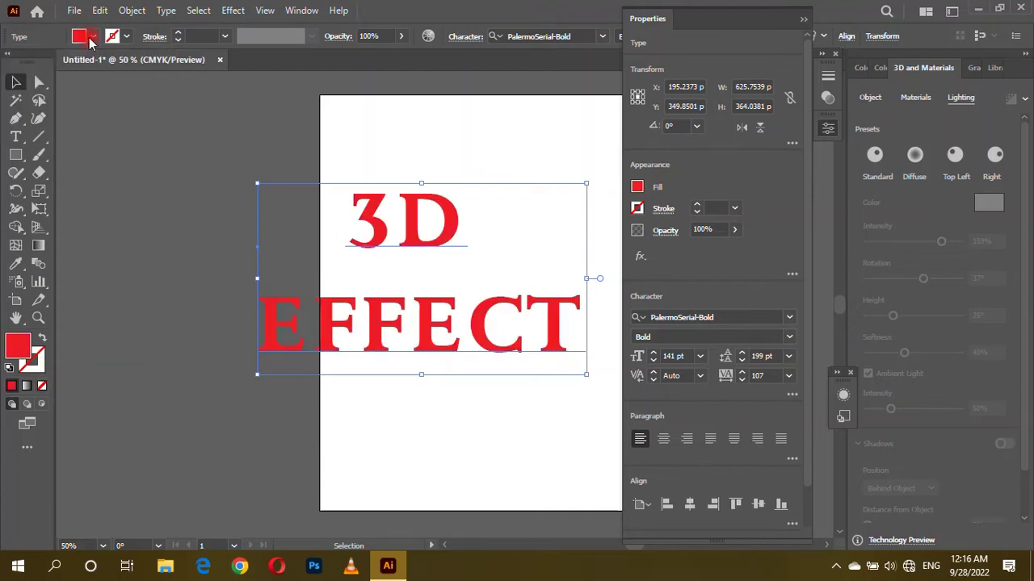
click(34, 367)
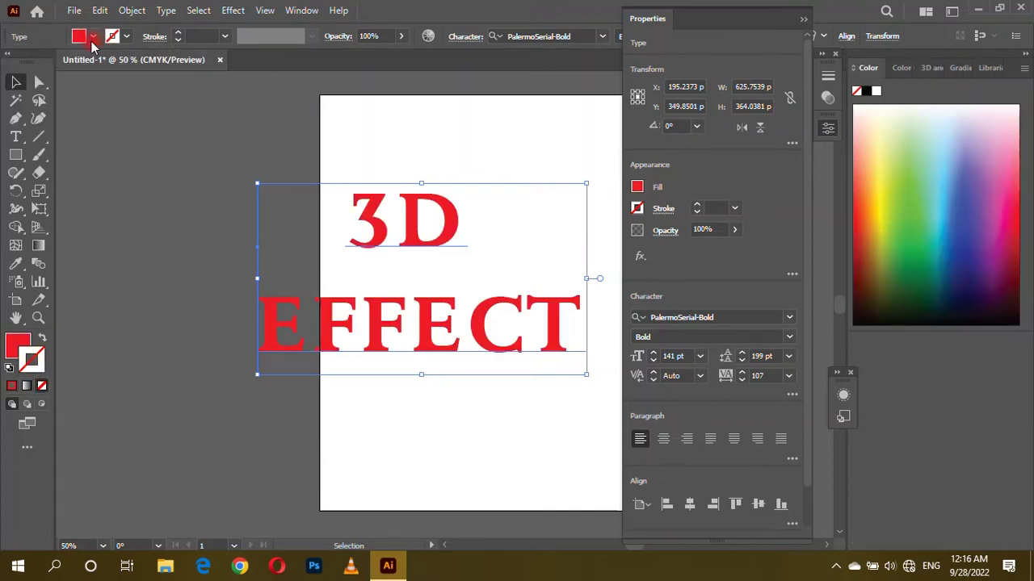
click(93, 38)
click(114, 67)
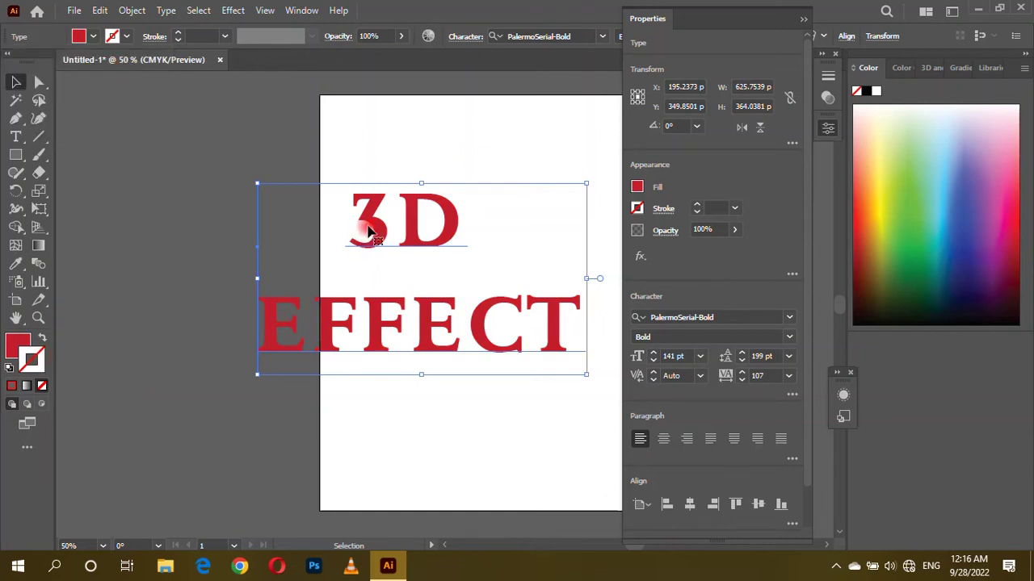
scroll(392, 342, up, 1)
click(229, 219)
click(393, 274)
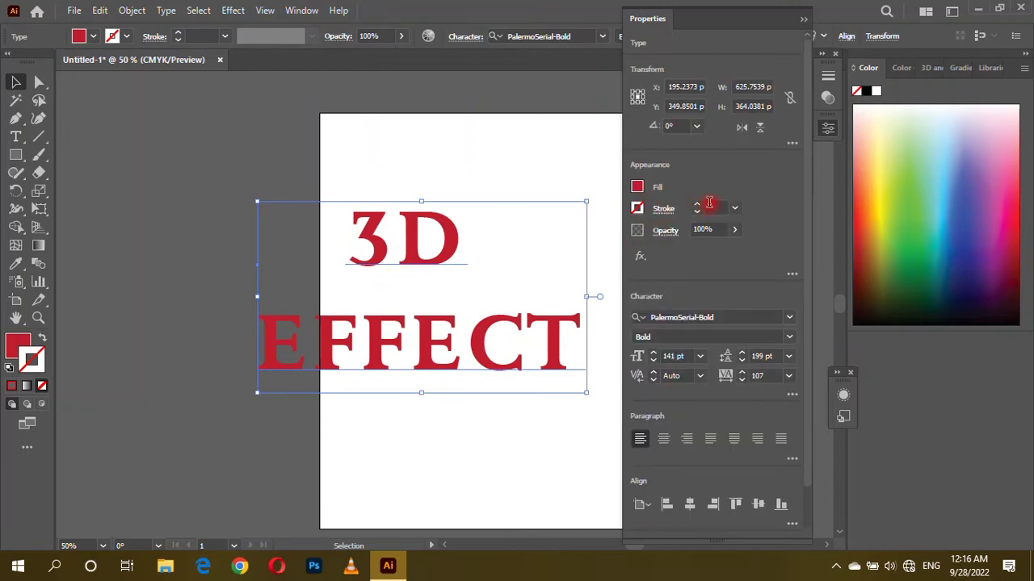
Step: Give the text a 6 pt dark red outline chosen in the Color Picker
click(663, 209)
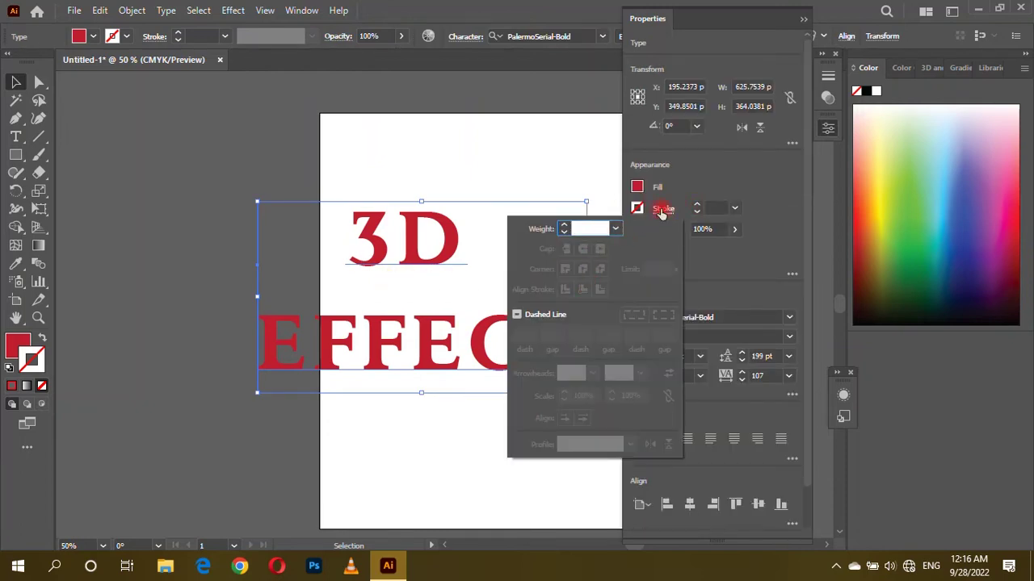
click(633, 232)
click(637, 208)
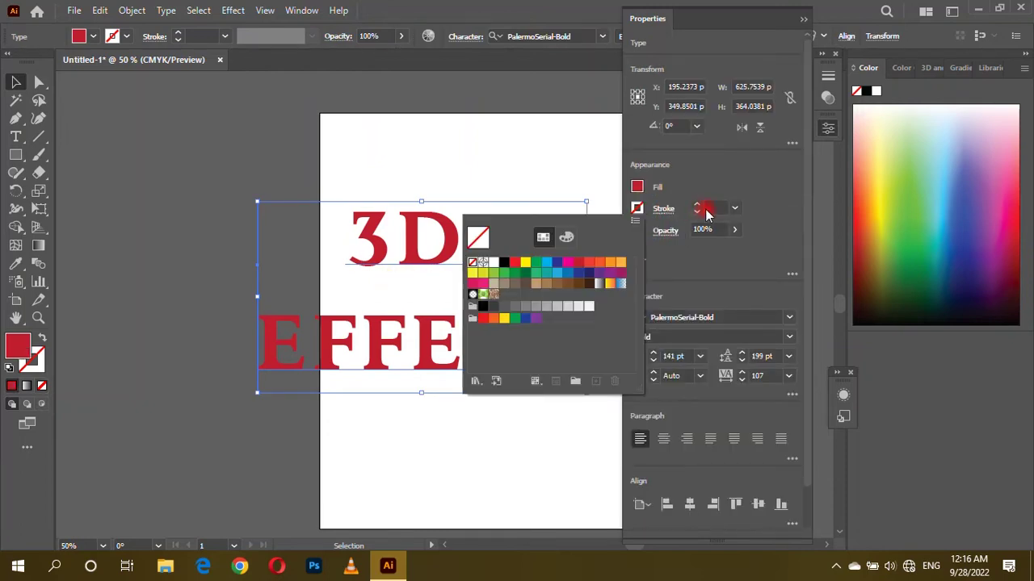
click(577, 262)
click(639, 207)
click(638, 207)
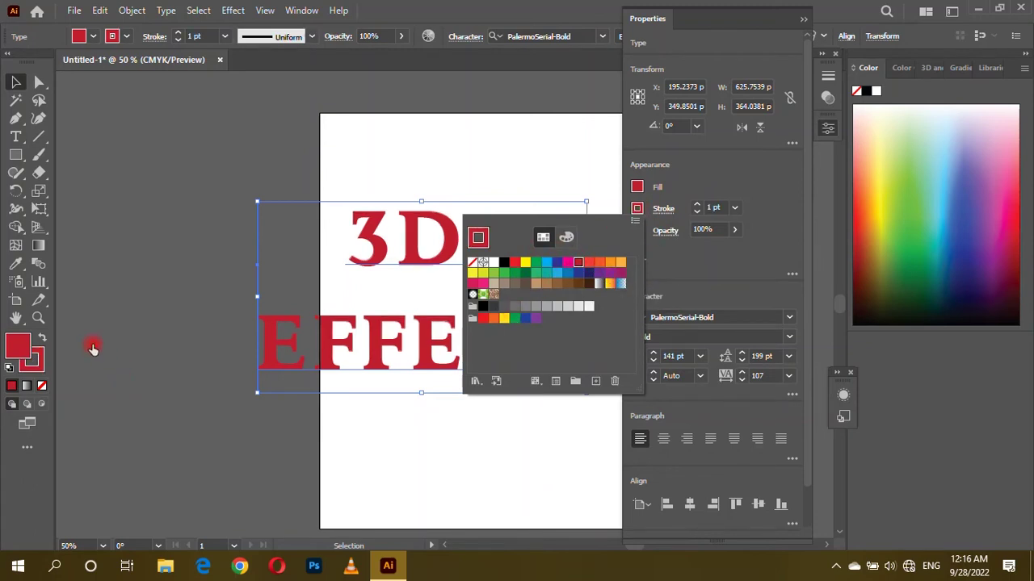
double_click(33, 360)
click(591, 404)
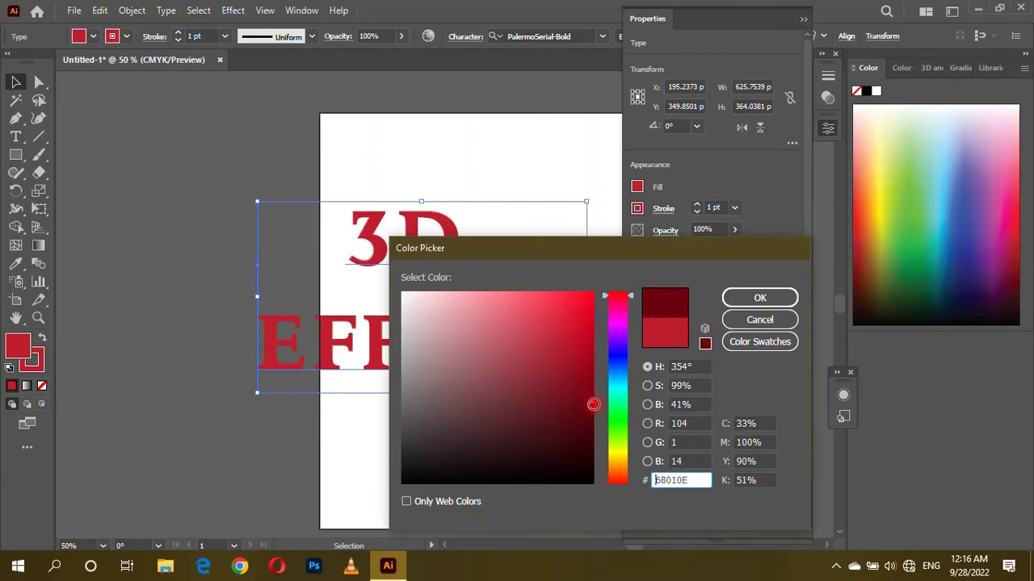
click(759, 297)
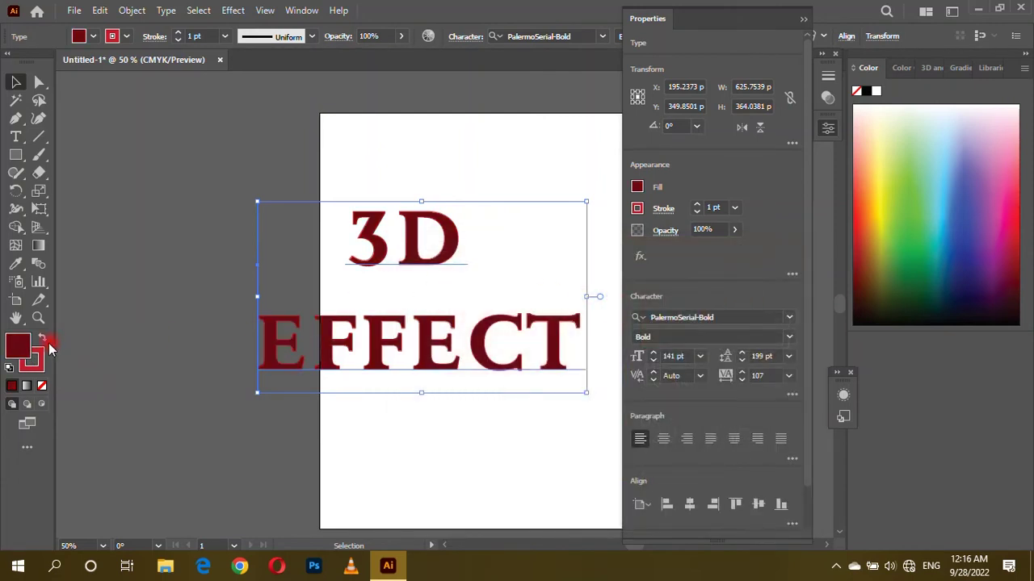
Step: Change the text fill to pure bright red #FF0000 in the Color Picker
double_click(18, 346)
mouse_move(569, 331)
mouse_down()
mouse_move(607, 279)
mouse_move(625, 280)
mouse_up()
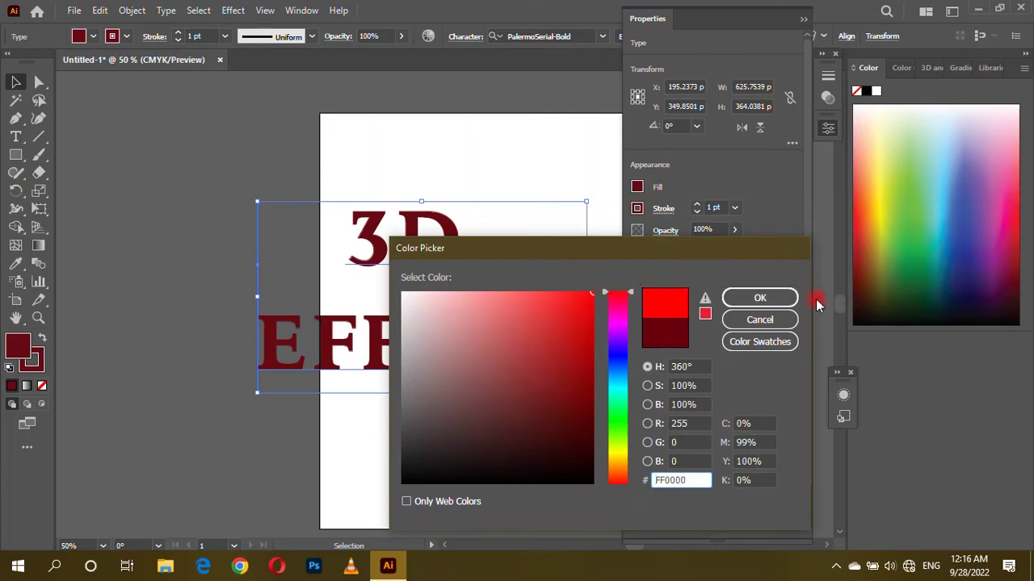
click(757, 299)
scroll(212, 31, up, 4)
click(219, 270)
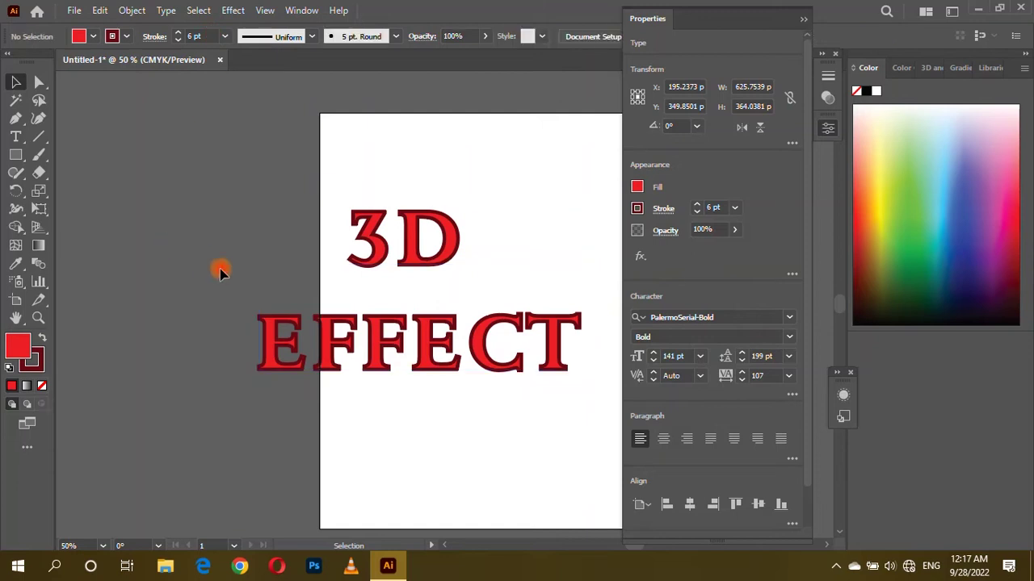
Step: Extrude the text into a 3D object in the 3D and Materials panel
scroll(219, 270, down, 1)
click(802, 20)
scroll(388, 358, up, 1)
click(369, 334)
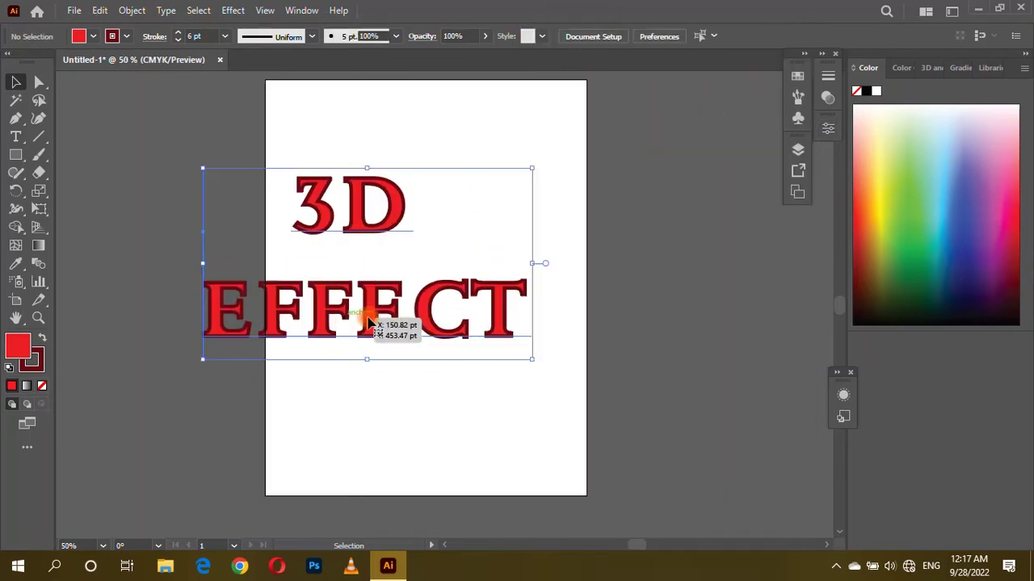
click(931, 68)
click(931, 68)
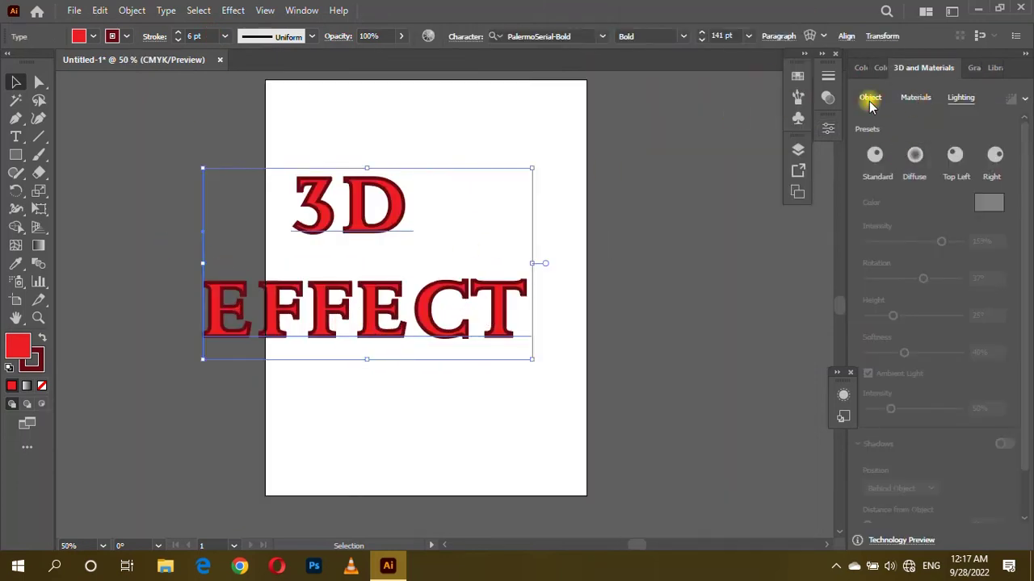
click(870, 97)
click(914, 155)
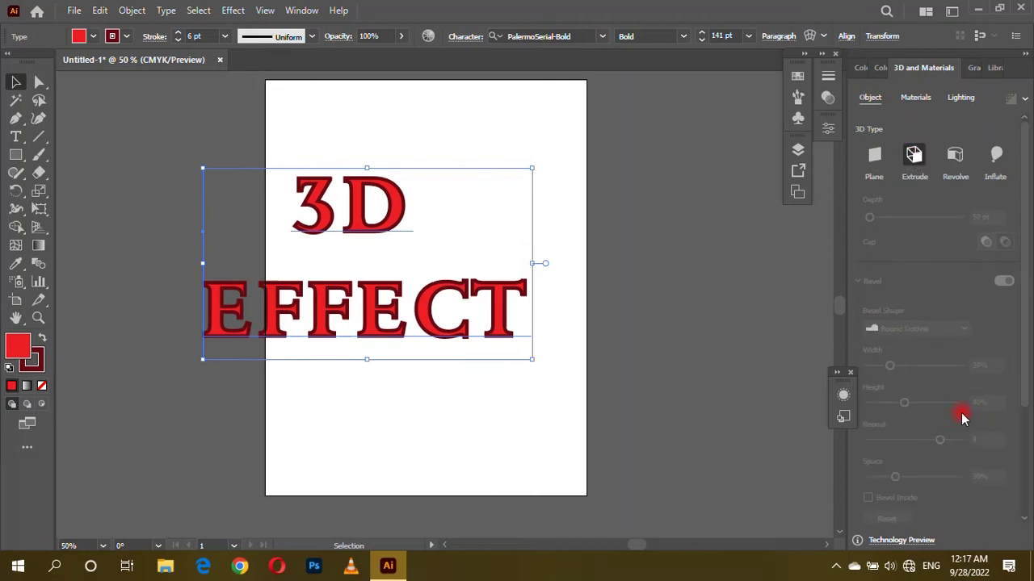
Step: Move the 3D text down-right and set the extrusion depth to 62 pt
drag(319, 312, 379, 365)
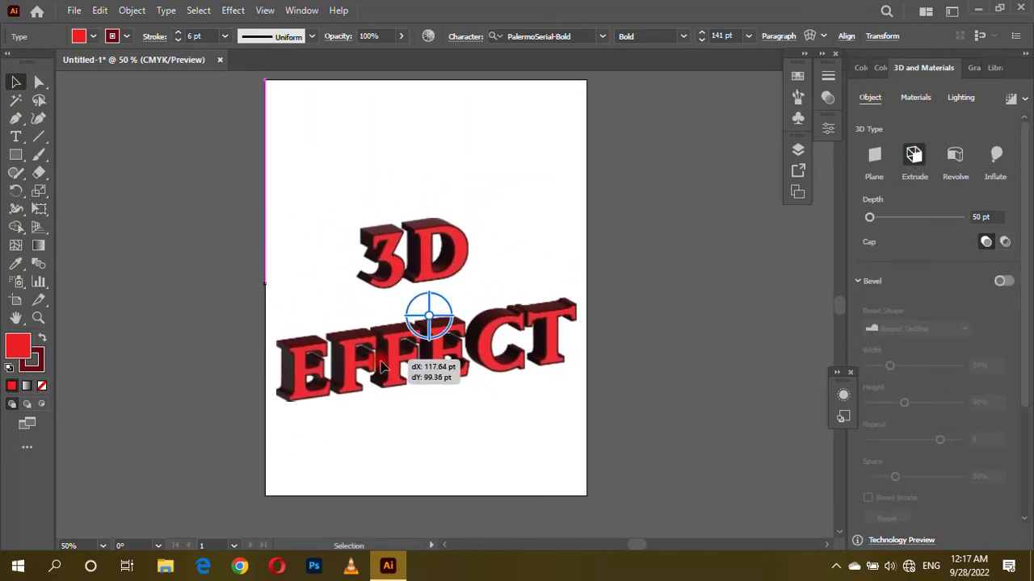
drag(379, 365, 379, 365)
click(992, 216)
key(Up)
key(Up)
key(Up)
key(Up)
key(Up)
key(Up)
key(Up)
key(Up)
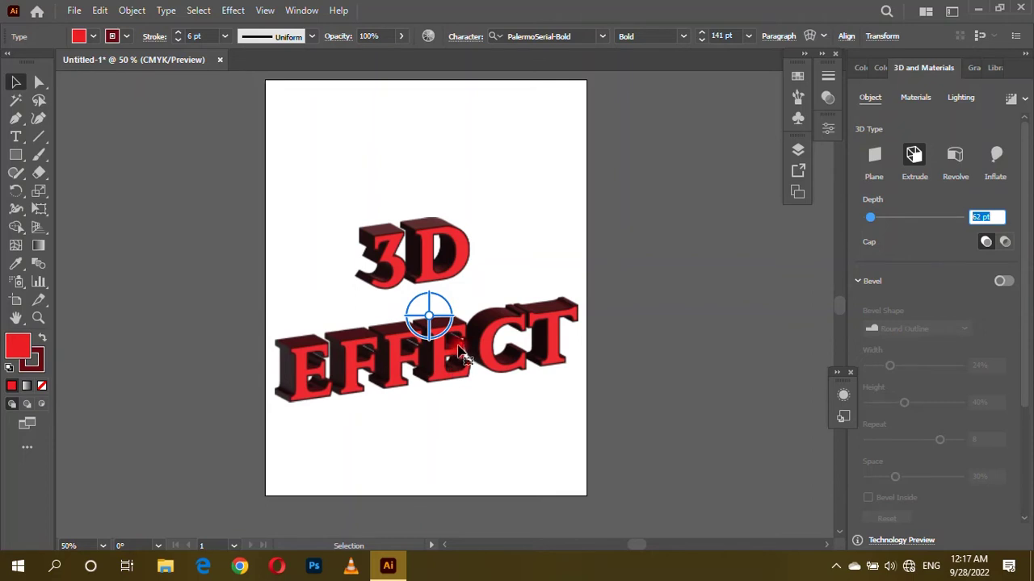
click(15, 82)
click(368, 367)
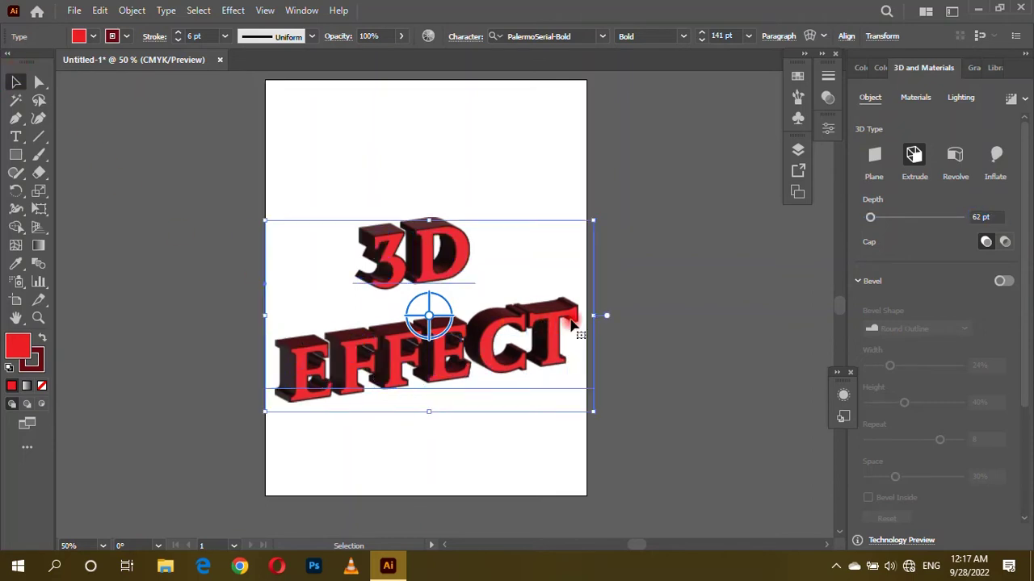
Step: Apply the Isometric Top rotation preset to the 3D text
scroll(1010, 372, down, 5)
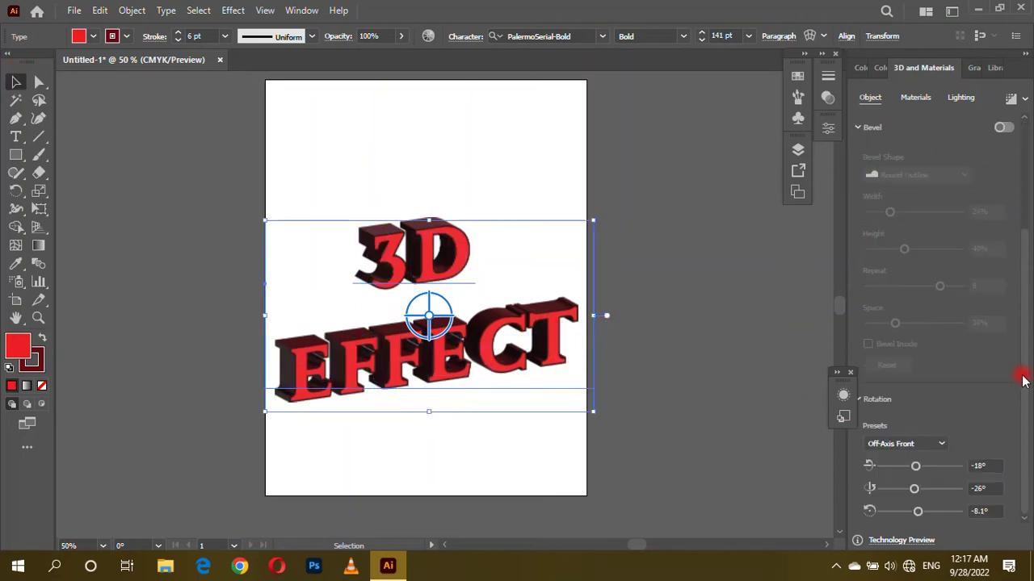
click(933, 443)
click(911, 410)
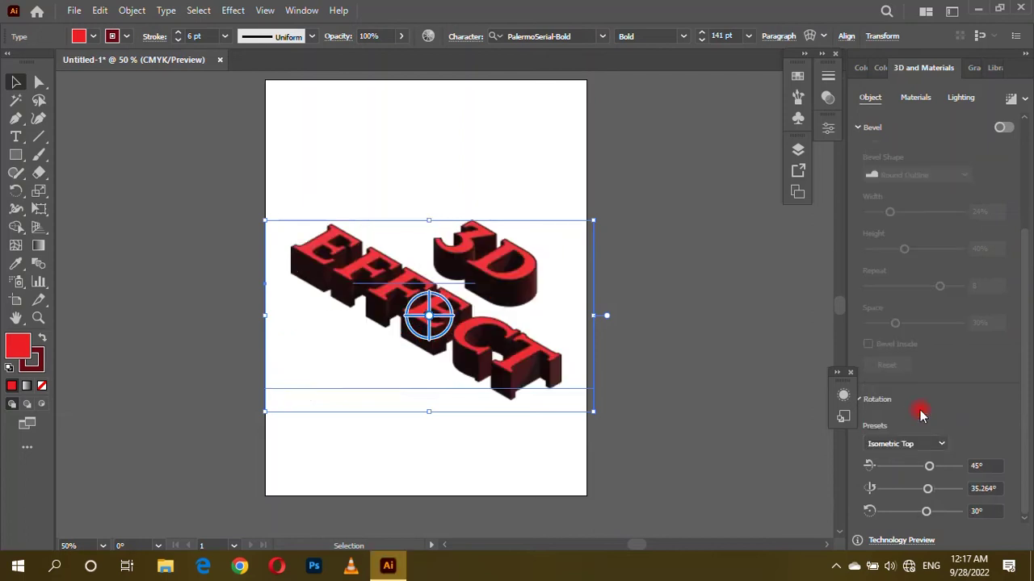
scroll(698, 297, up, 1)
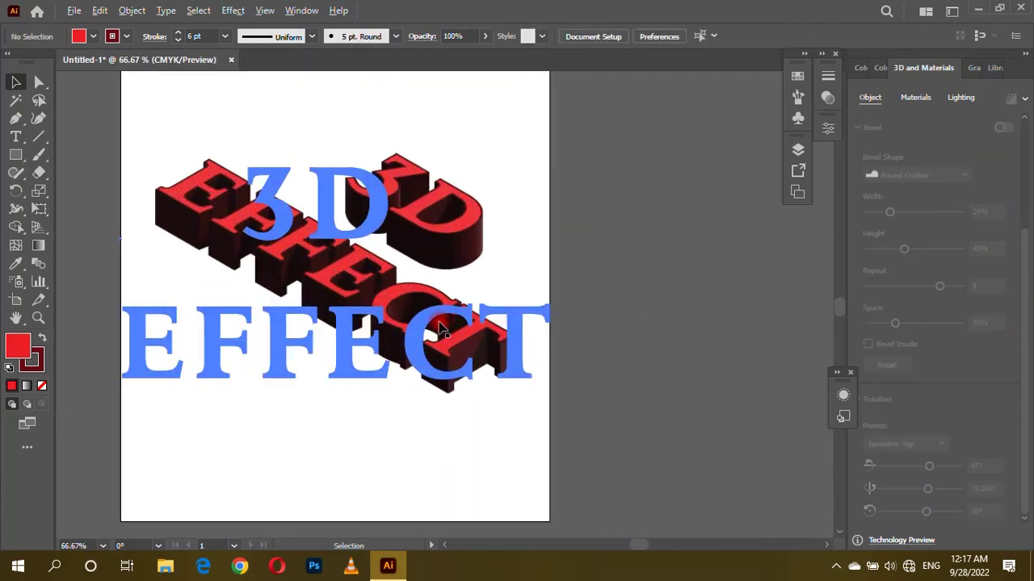
key(ctrl+plus)
scroll(939, 237, up, 5)
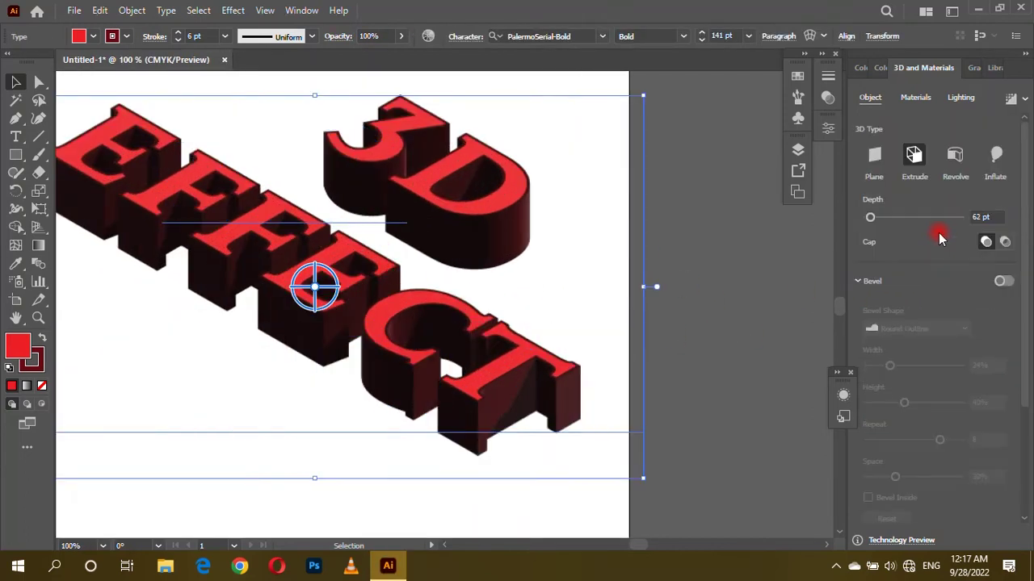
click(859, 282)
click(1002, 281)
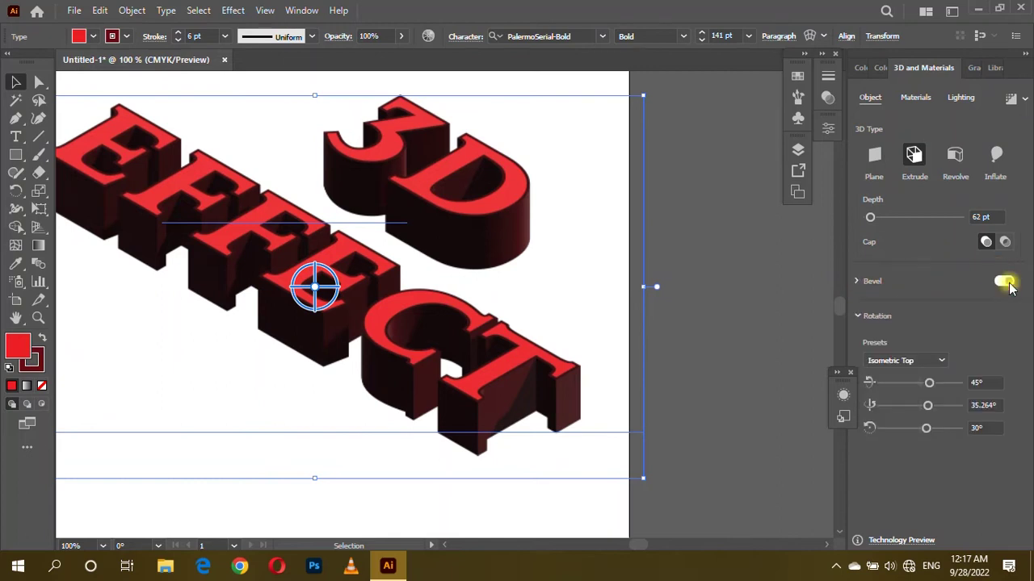
Step: Enable a bevel using the Round Outline shape
click(859, 281)
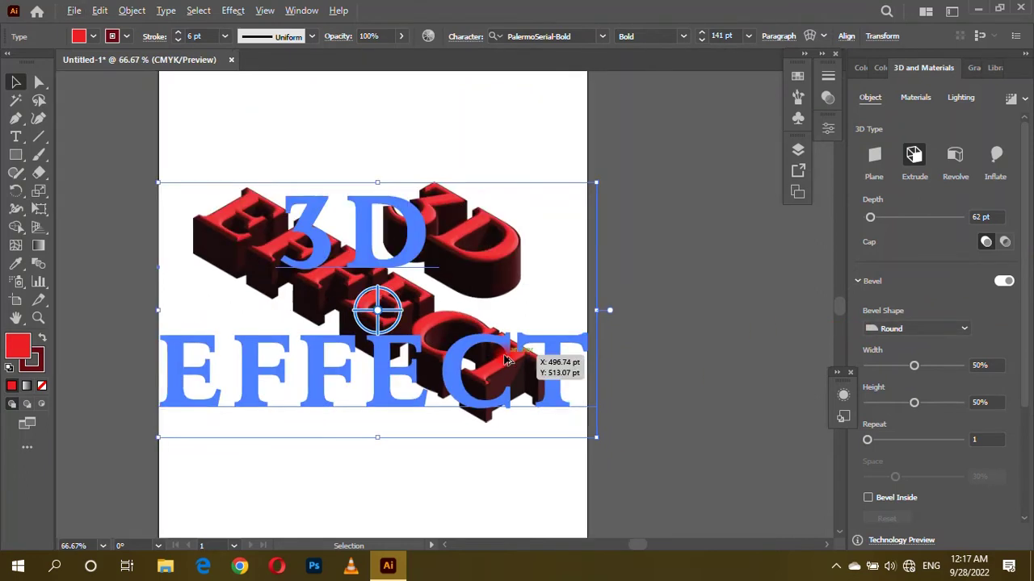
click(888, 328)
click(910, 429)
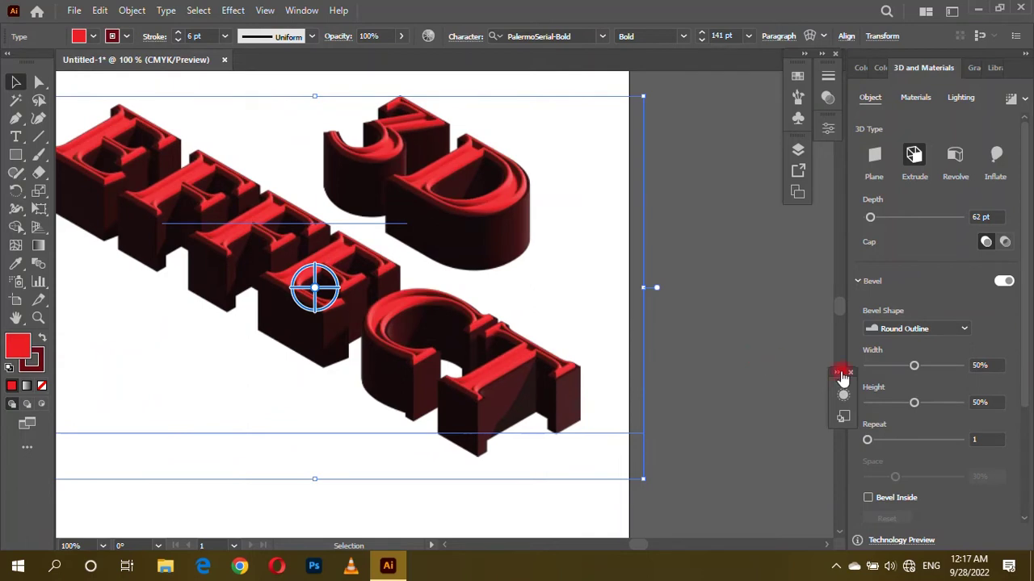
drag(913, 402, 878, 402)
drag(971, 404, 956, 404)
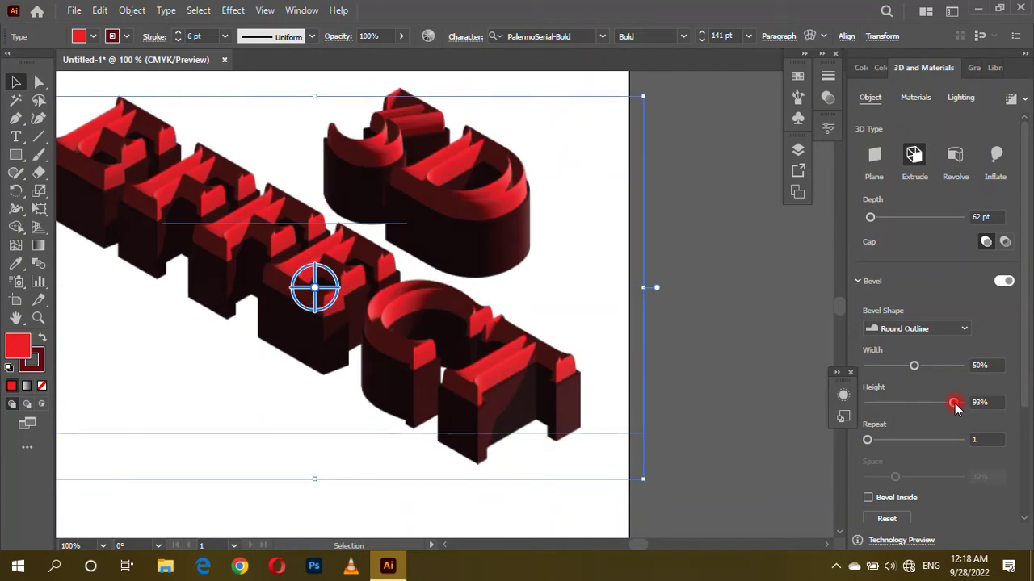
Step: Try bevel height and repeat values, then reset to 50% width and 50% height
click(935, 439)
click(863, 408)
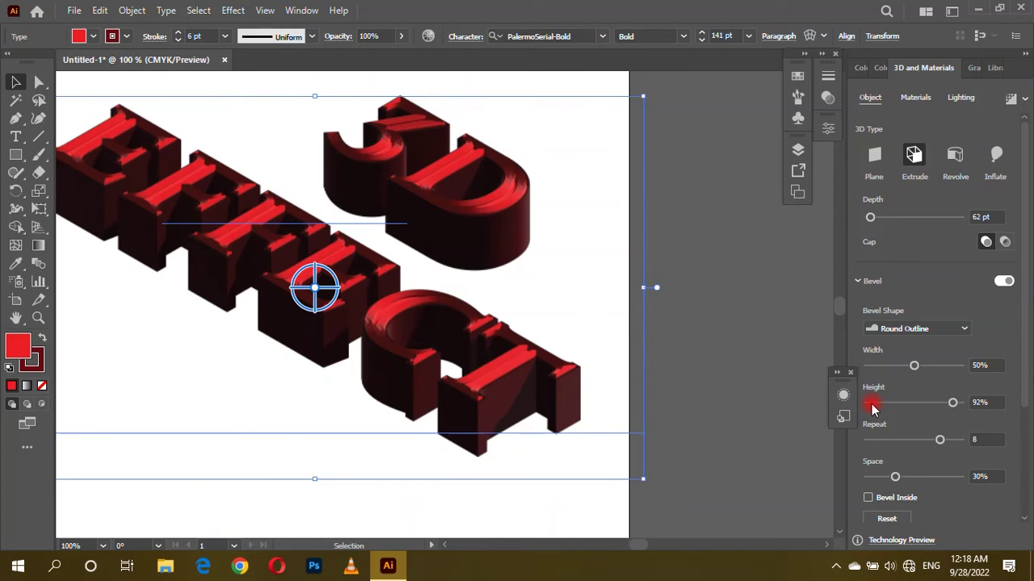
click(870, 404)
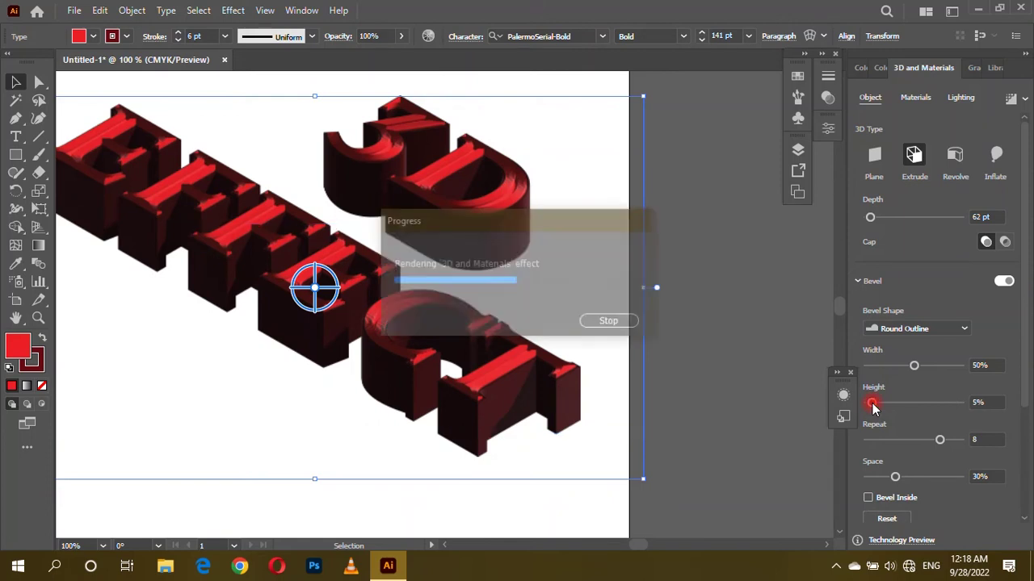
drag(872, 406, 886, 407)
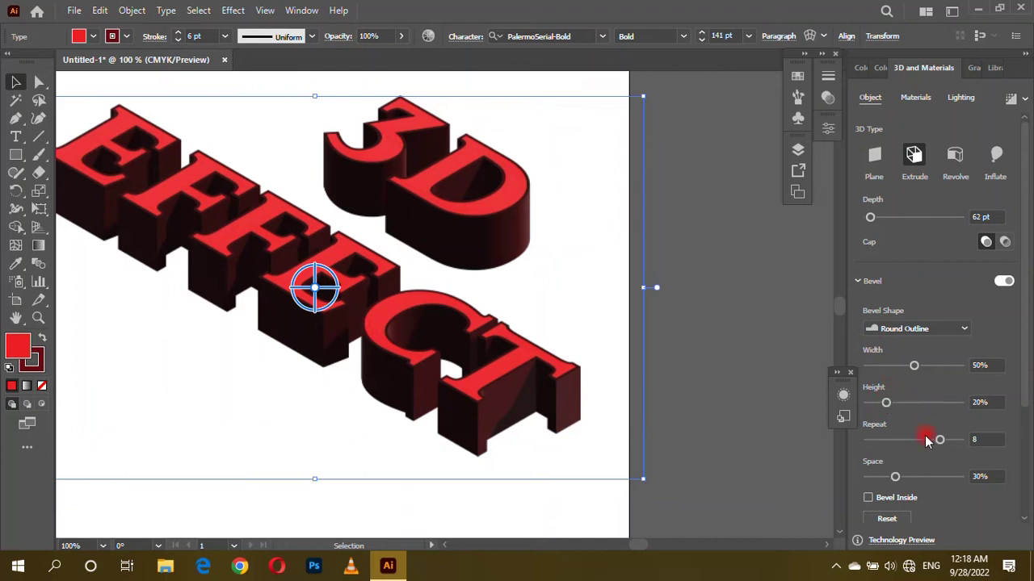
click(910, 403)
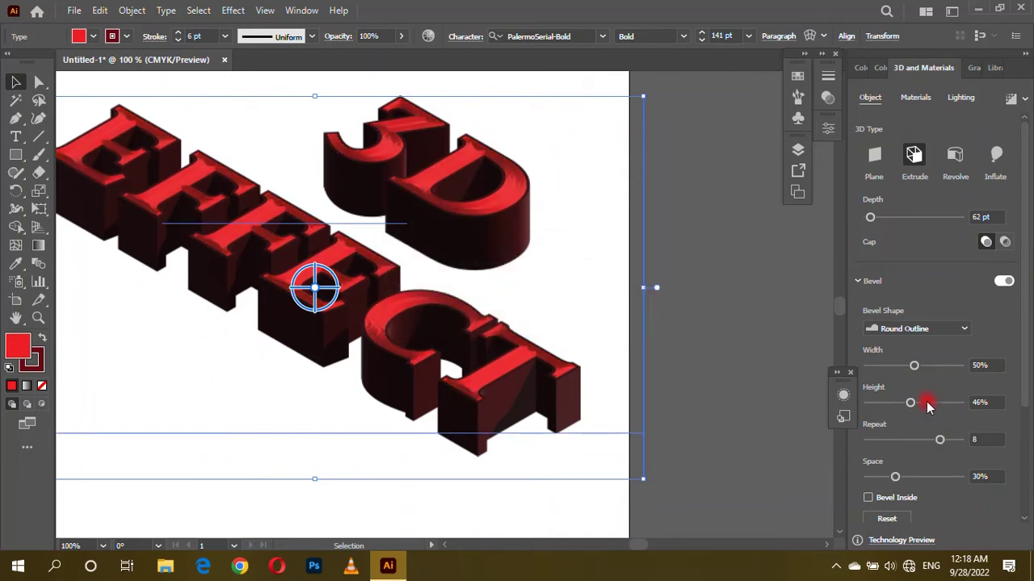
click(886, 519)
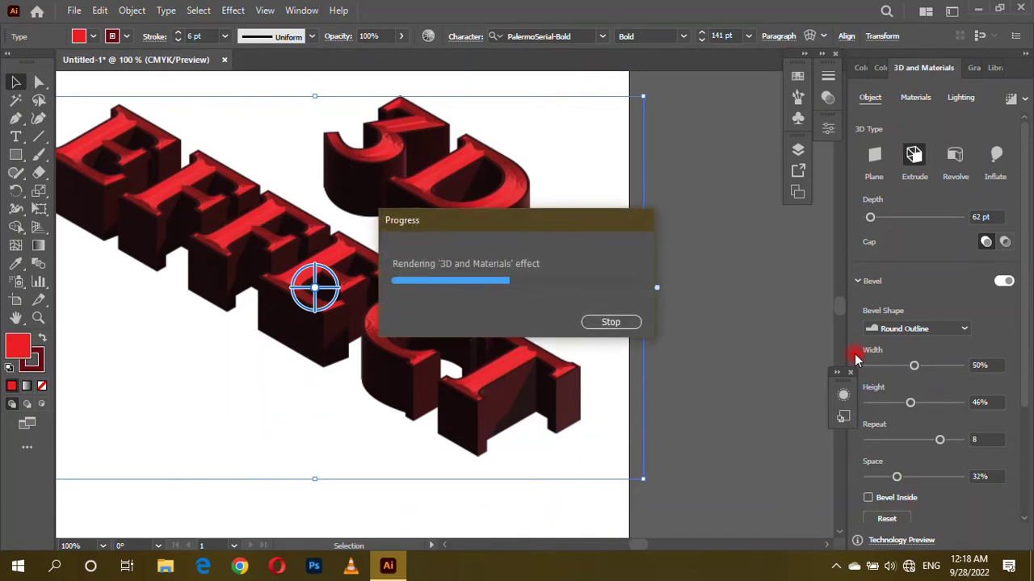
click(893, 519)
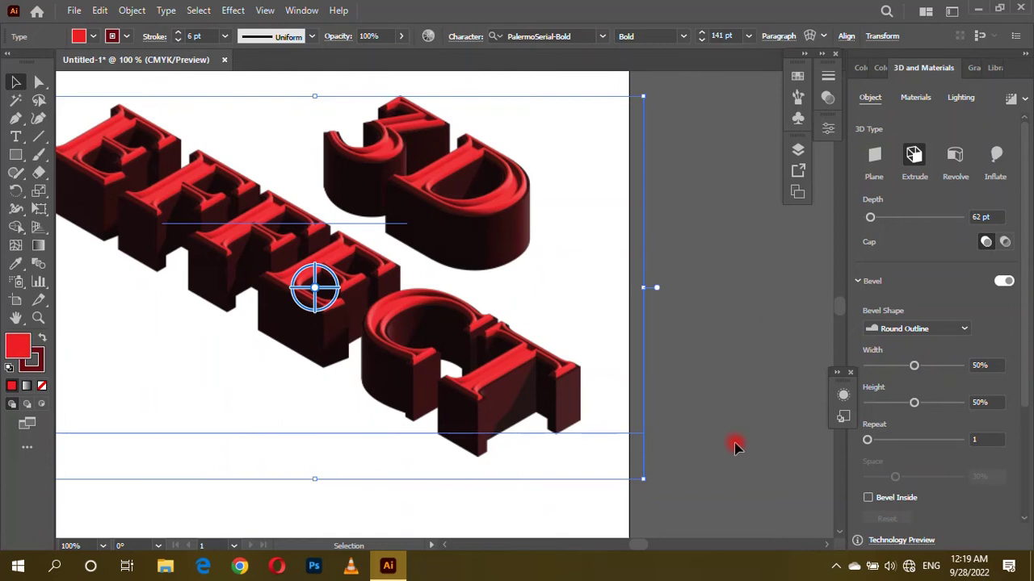
alt+scroll(668, 351, down, 2)
scroll(696, 340, up, 1)
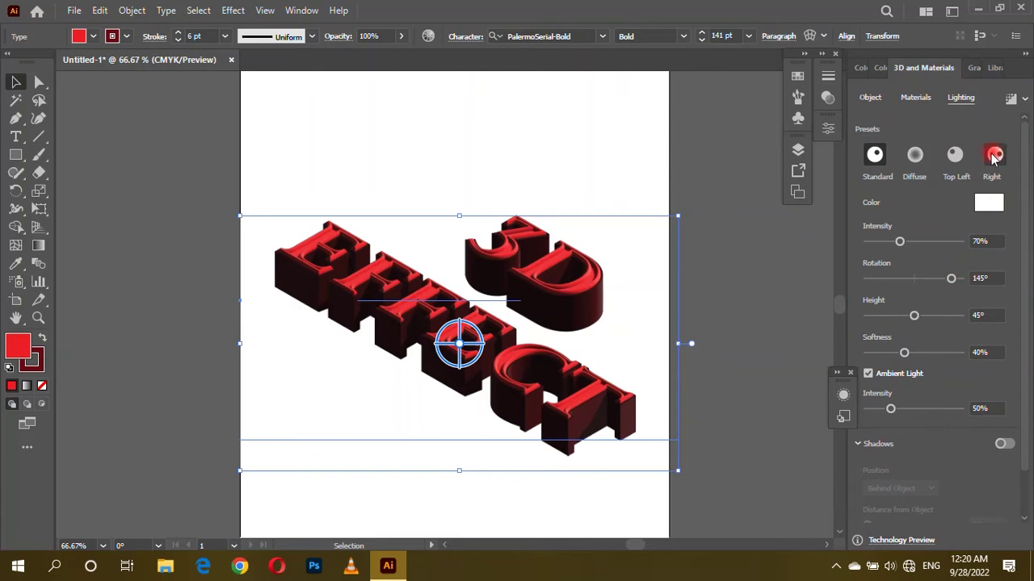
Step: Turn on Shadows in the Lighting tab and adjust the shadow's distance from the letters
click(952, 278)
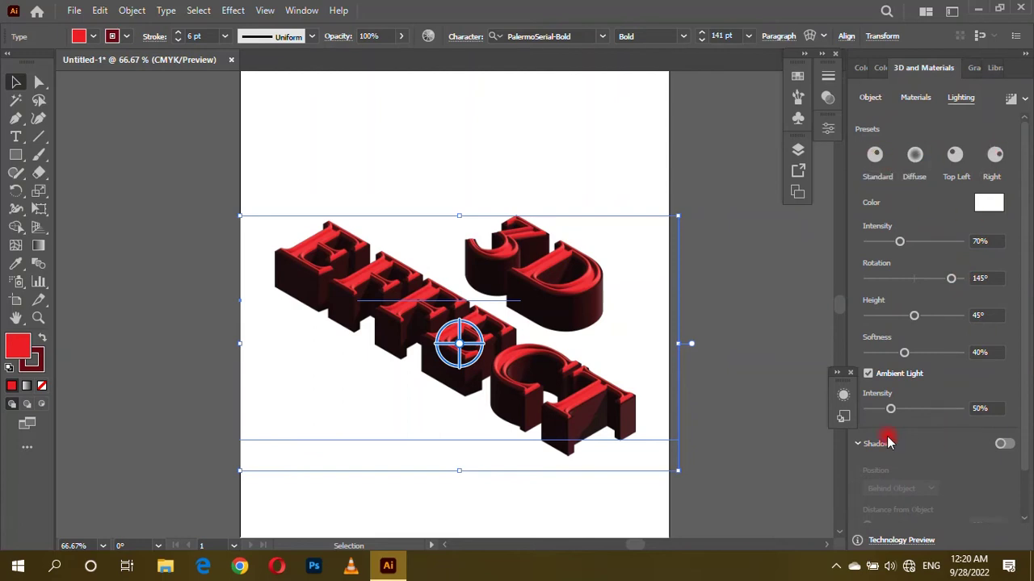
click(1004, 445)
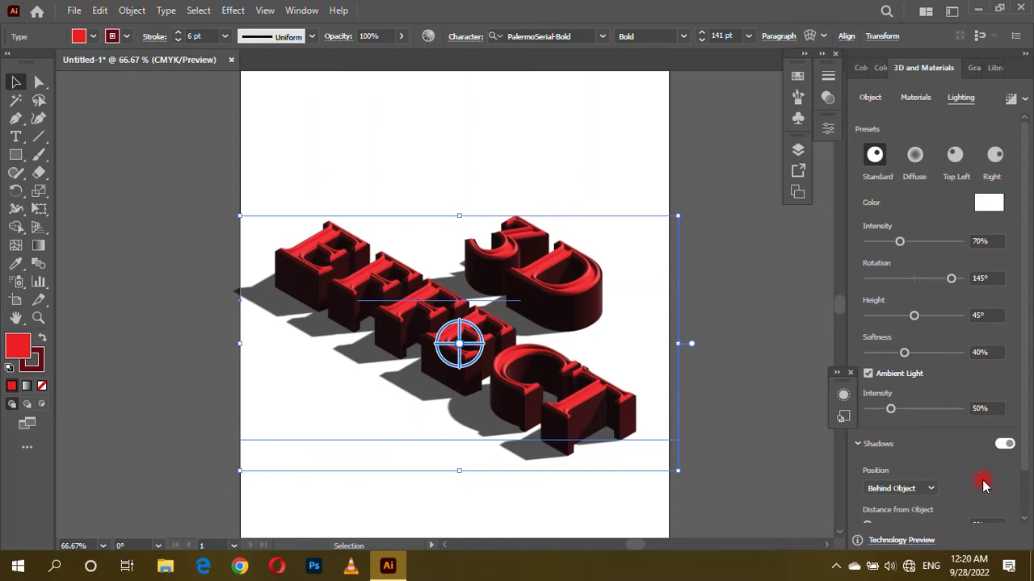
scroll(984, 484, down, 2)
drag(893, 474, 877, 474)
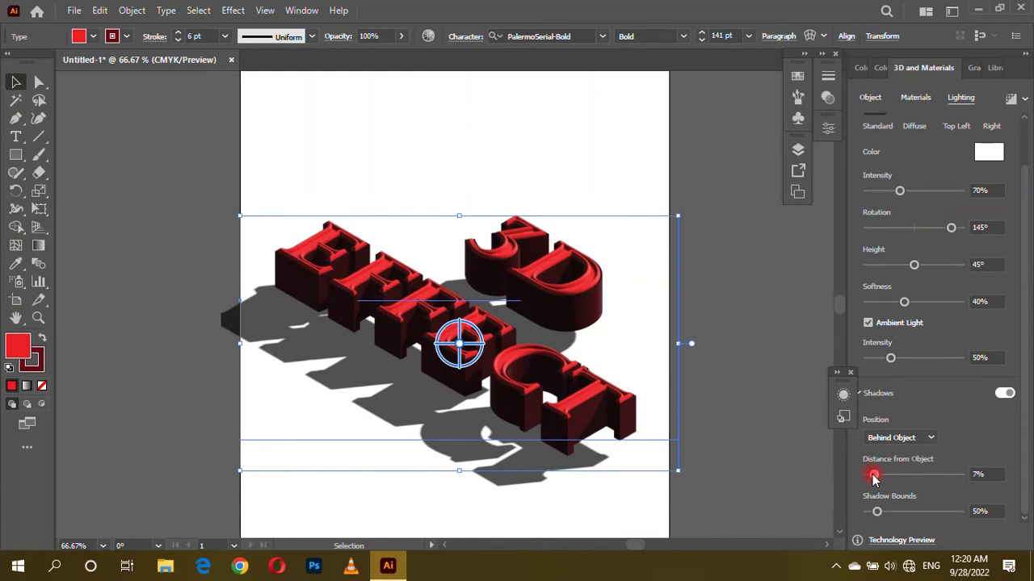
drag(870, 476, 871, 474)
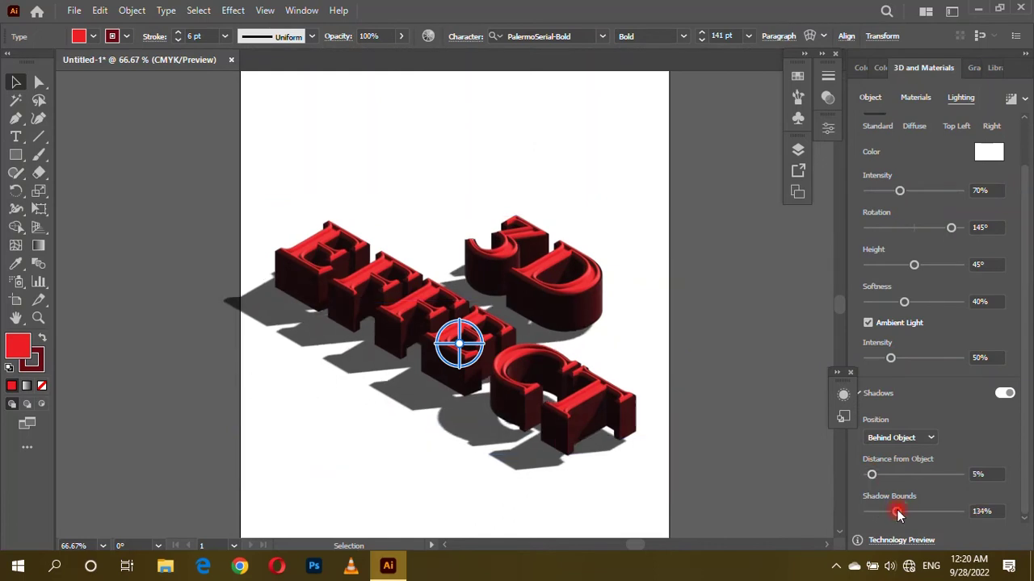
Step: Set the light to 111% intensity, 139° rotation and 63° height
scroll(1001, 185, up, 2)
mouse_move(969, 248)
mouse_down()
mouse_move(921, 247)
mouse_move(948, 286)
mouse_up()
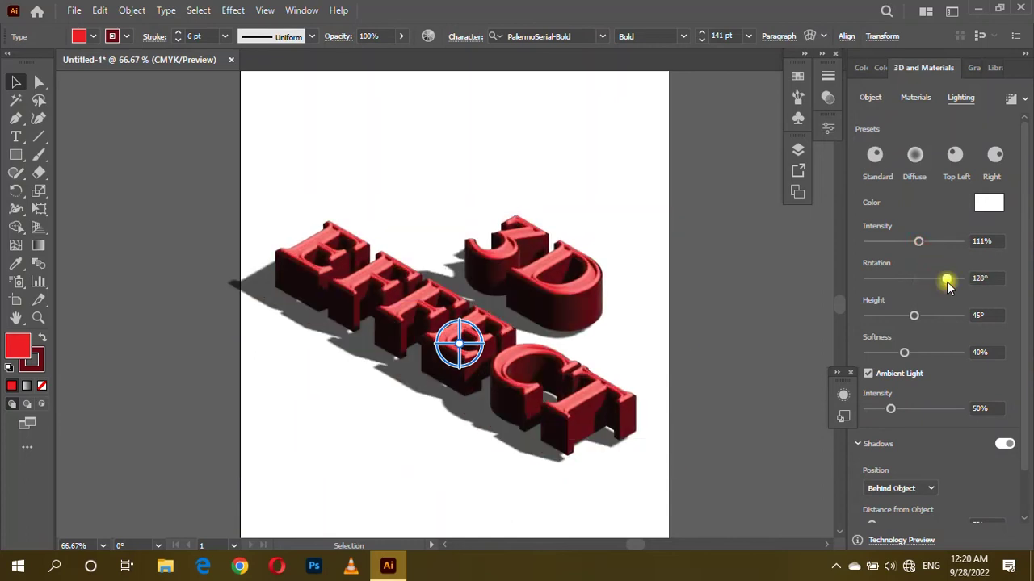
drag(946, 281, 949, 283)
mouse_move(914, 316)
mouse_down()
mouse_move(924, 318)
mouse_move(901, 316)
mouse_move(940, 319)
mouse_up()
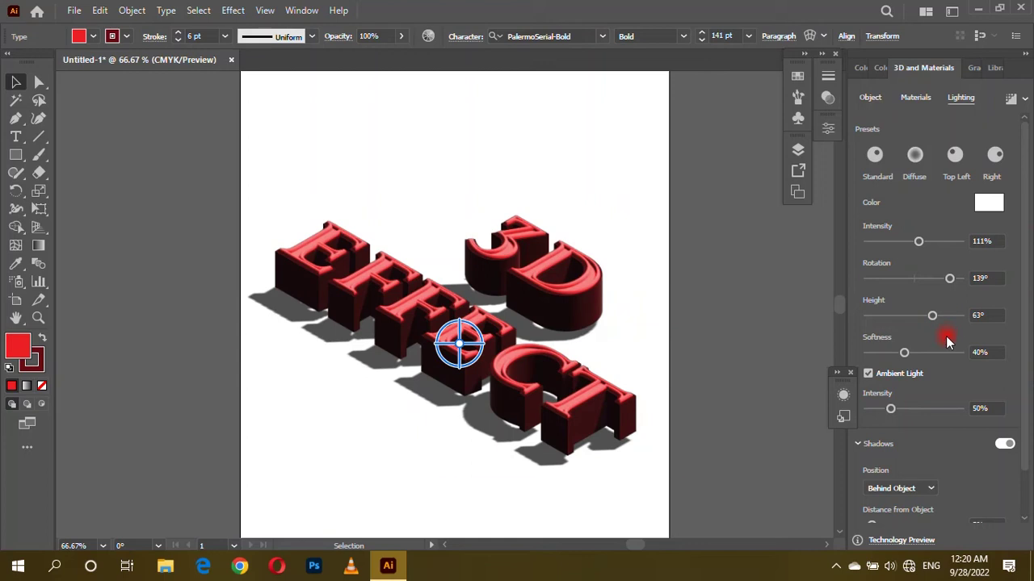
key(ctrl+minus)
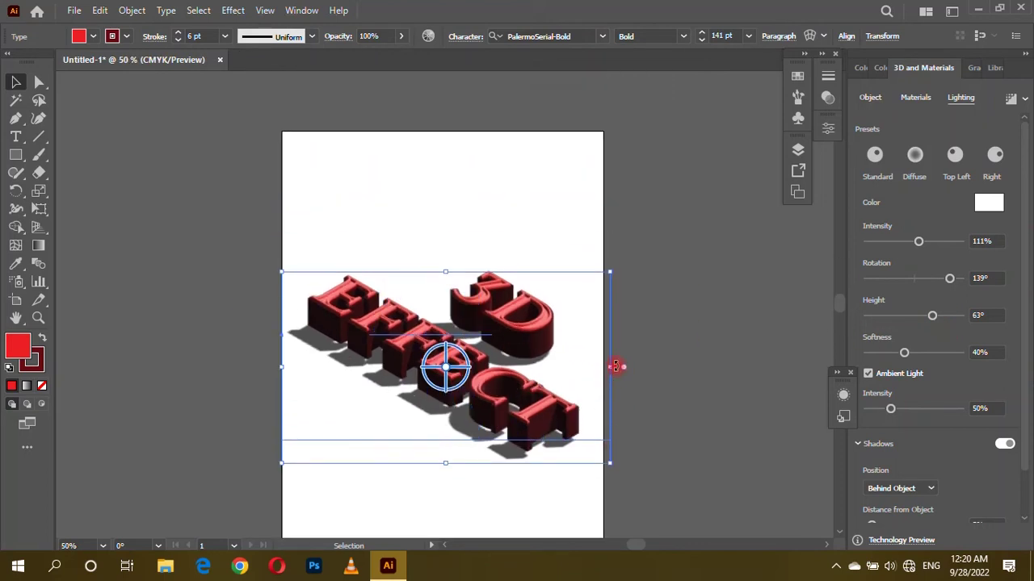
Step: Draw a red rectangle covering the whole artboard
scroll(587, 269, down, 1)
click(156, 178)
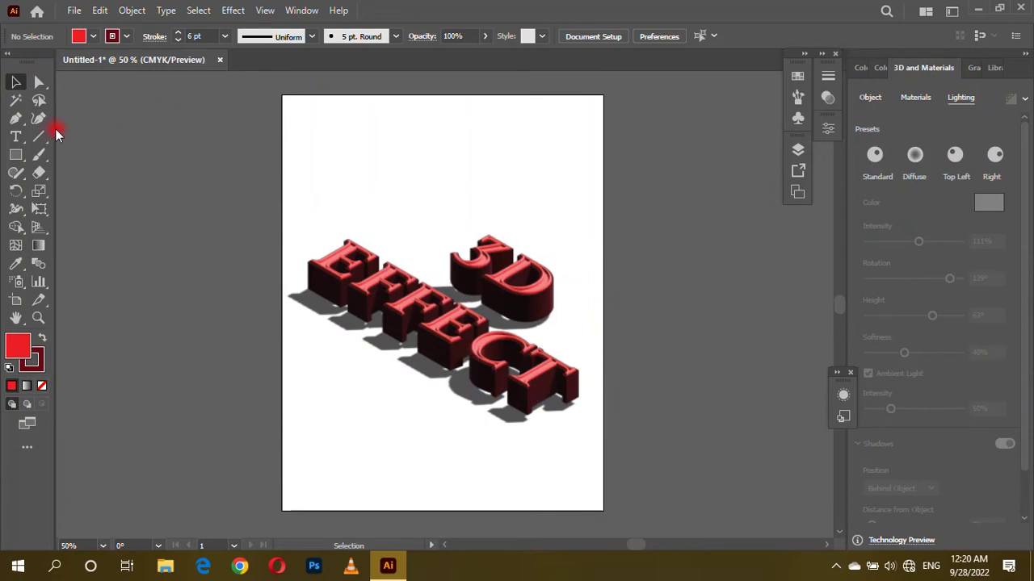
click(16, 154)
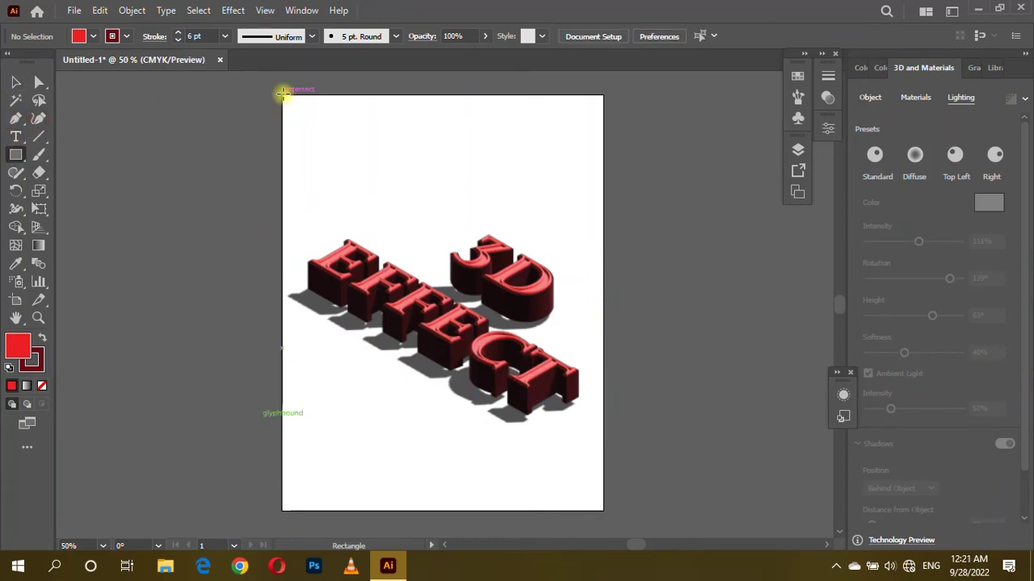
drag(282, 96, 603, 510)
Step: Send the rectangle to the back behind the 3D text and reselect it
click(16, 82)
right_click(328, 140)
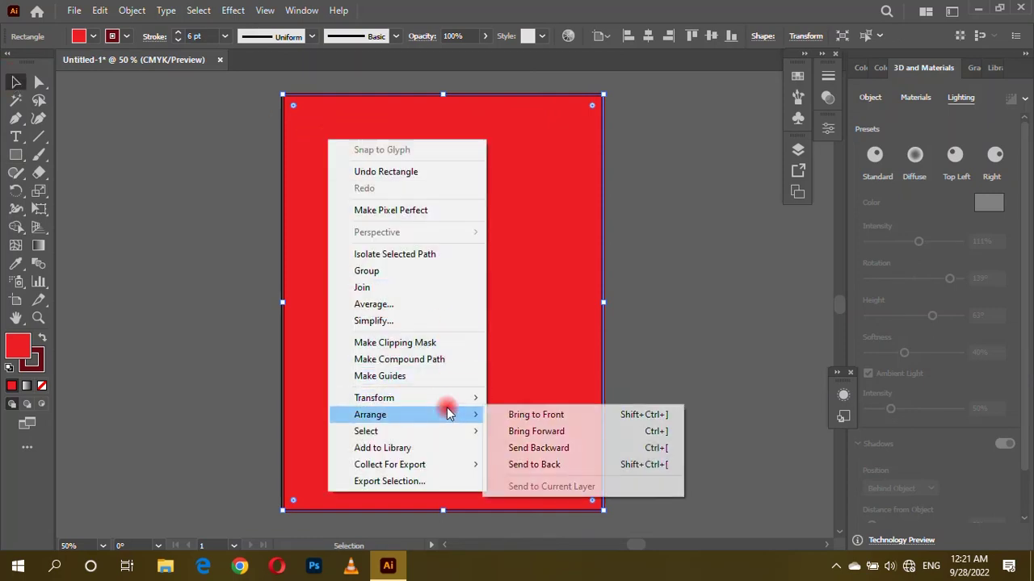
click(538, 463)
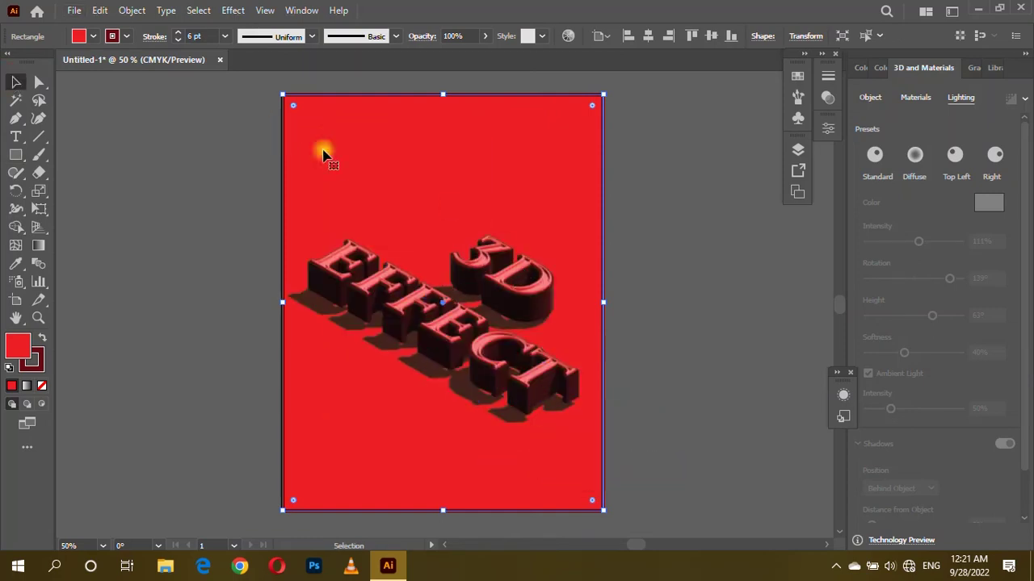
click(196, 127)
scroll(477, 238, down, 2)
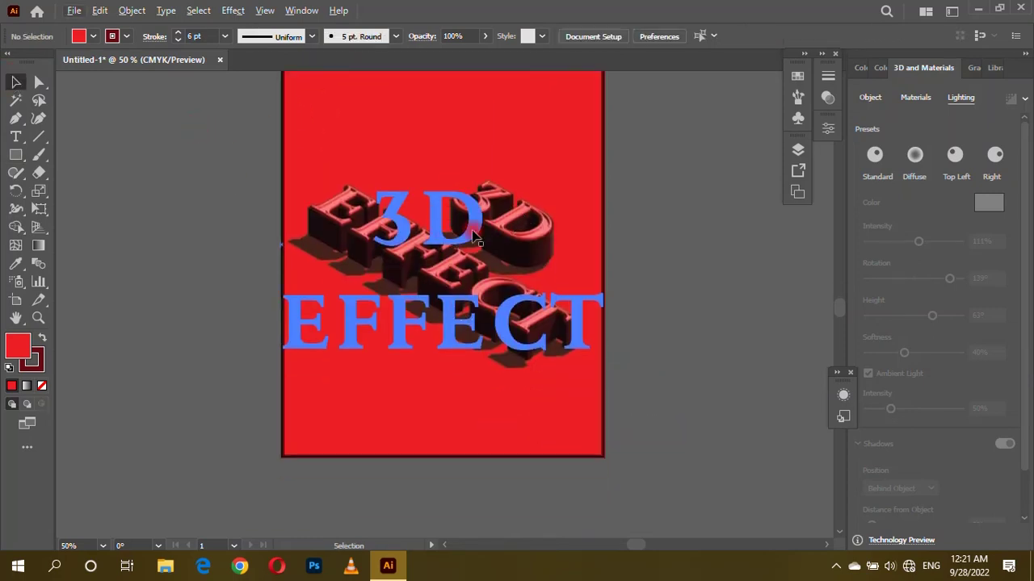
click(440, 408)
key(ctrl+minus)
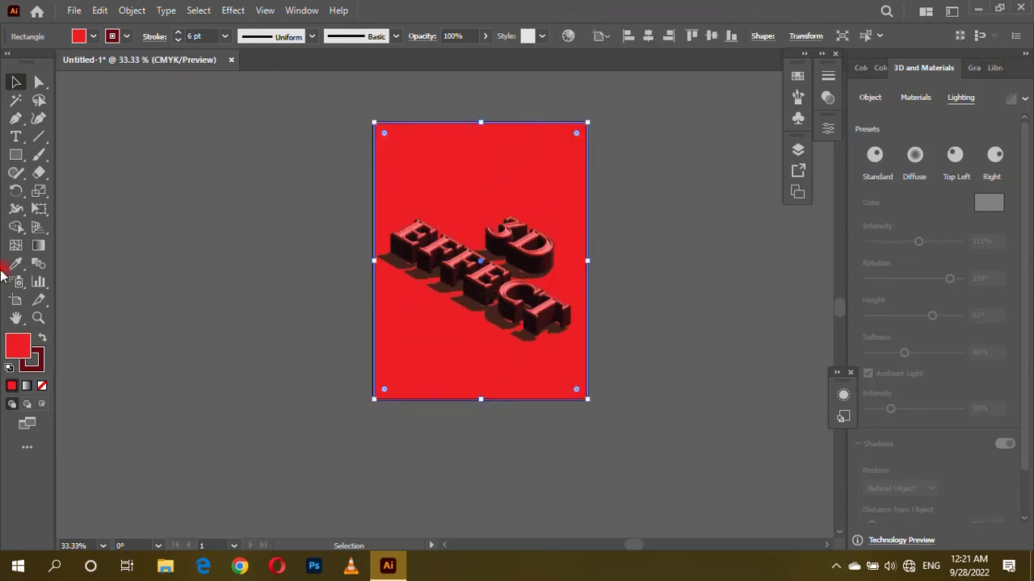
Step: Give the rectangle a linear gradient fill with both stops set to red
click(25, 387)
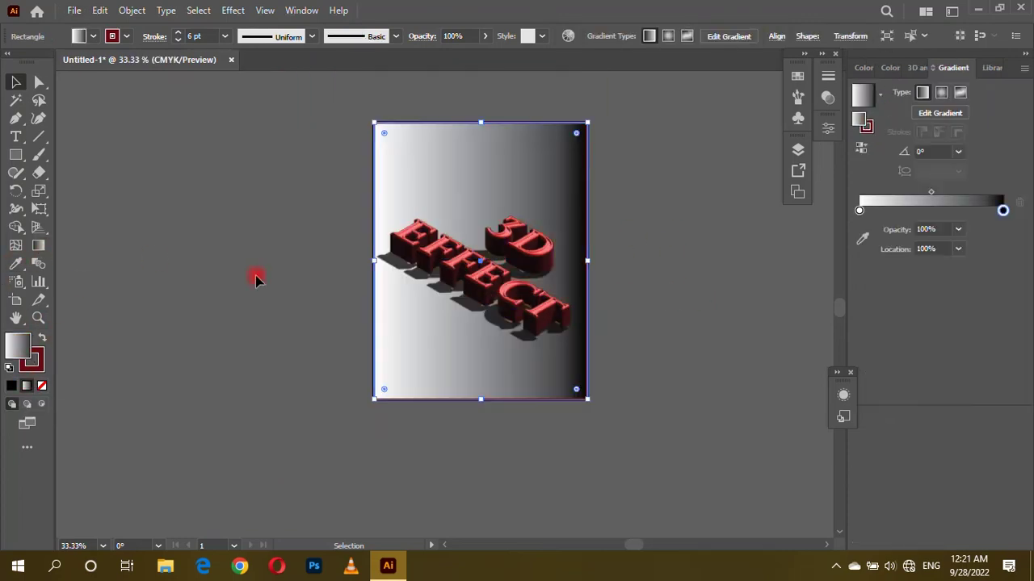
click(859, 210)
double_click(859, 210)
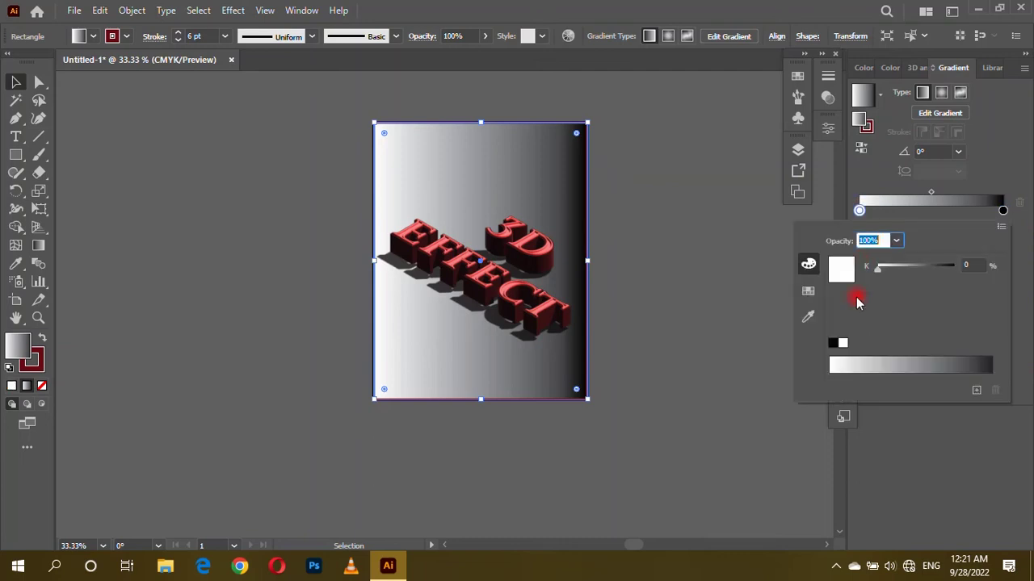
click(808, 290)
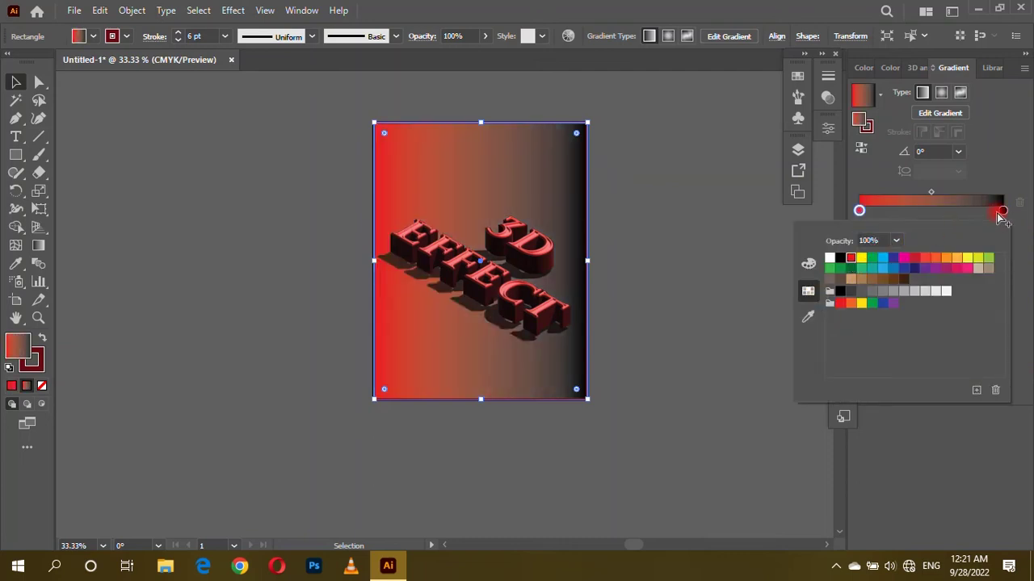
click(1001, 211)
double_click(1002, 212)
click(850, 259)
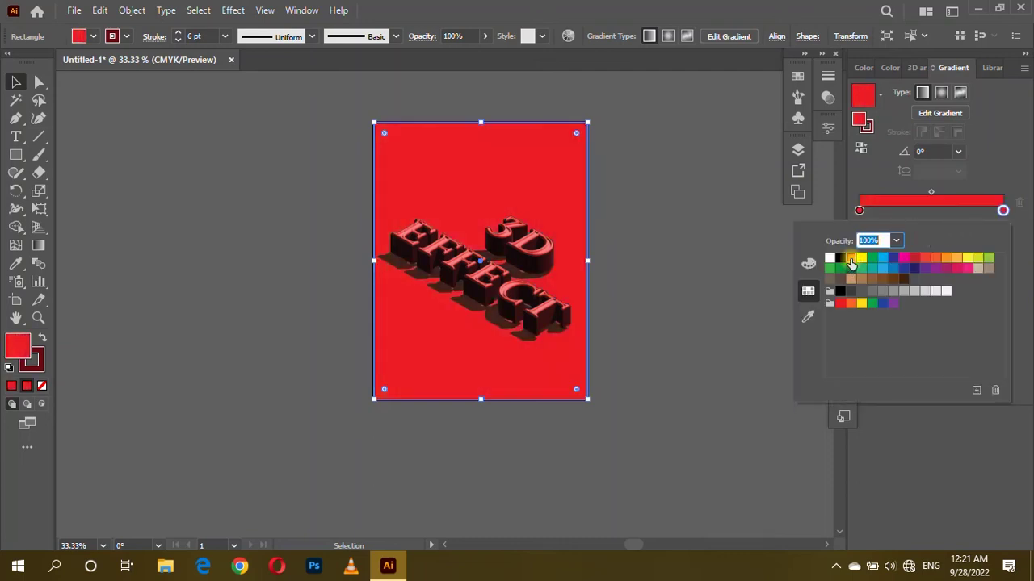
Step: Darken the left gradient stop by raising its CMYK K value
double_click(859, 212)
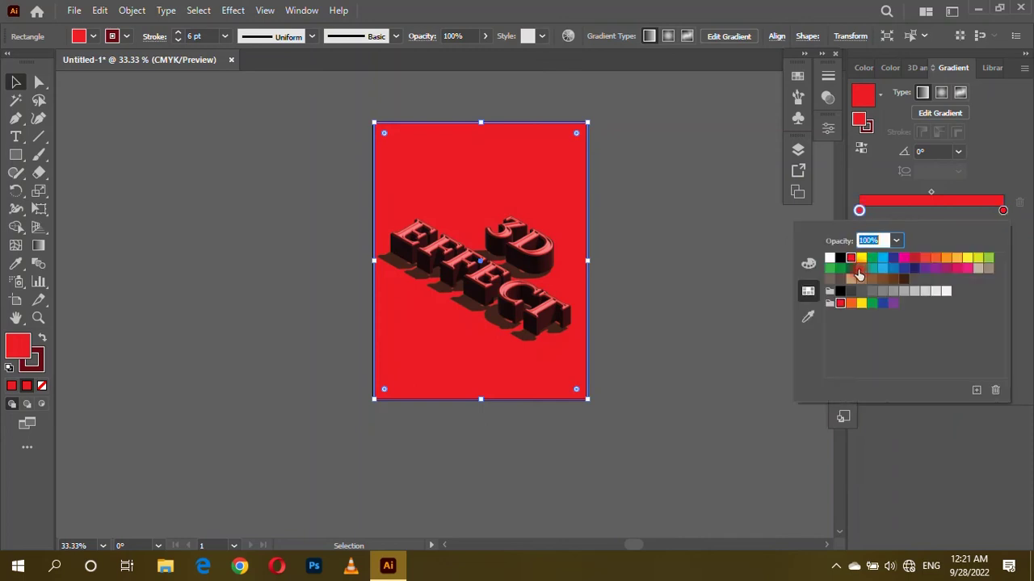
click(807, 263)
click(918, 323)
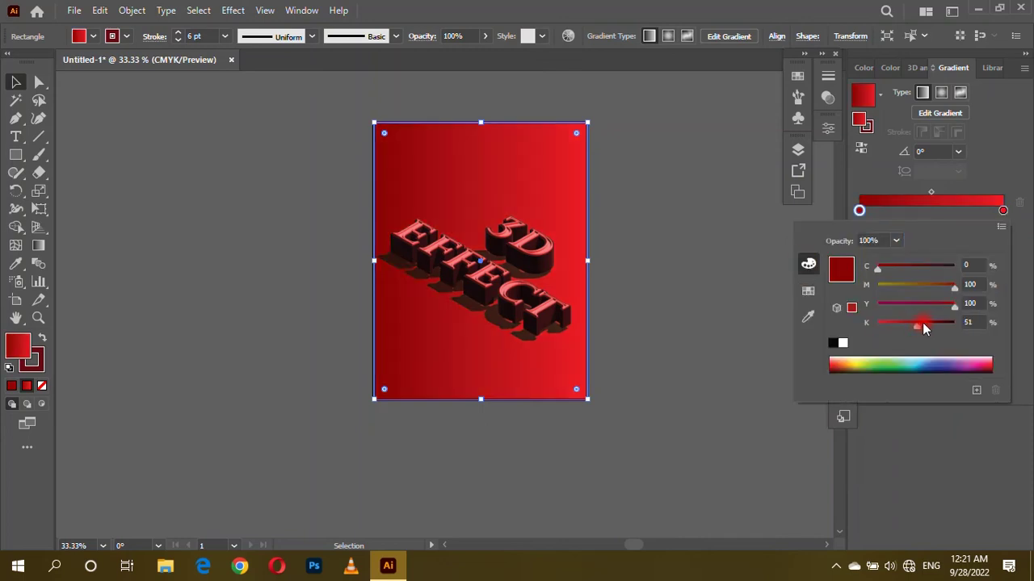
drag(932, 326, 936, 326)
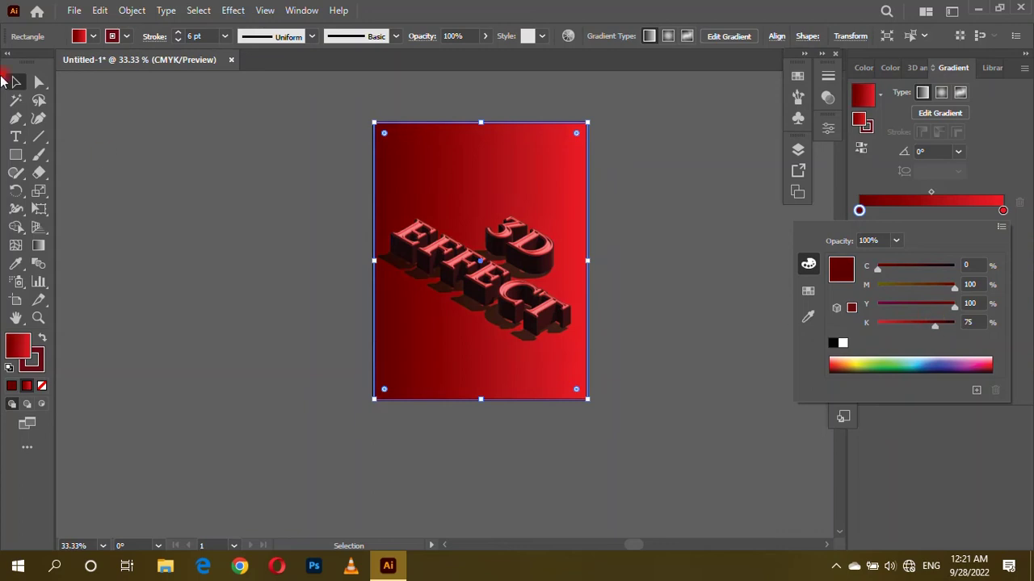
click(138, 249)
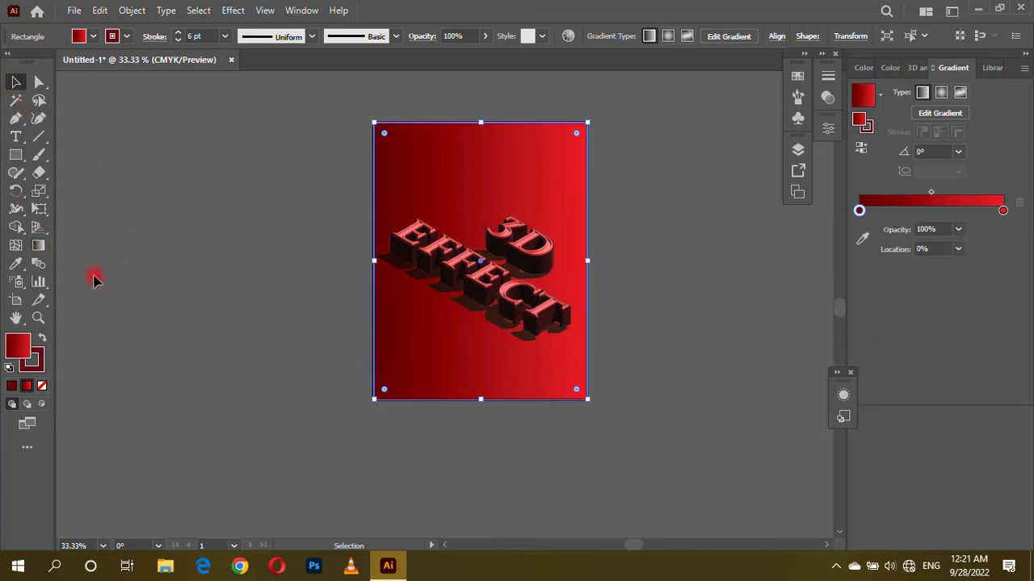
click(38, 245)
Step: Angle the gradient from below the lower-left up to the artboard's top-right corner
drag(389, 337, 511, 246)
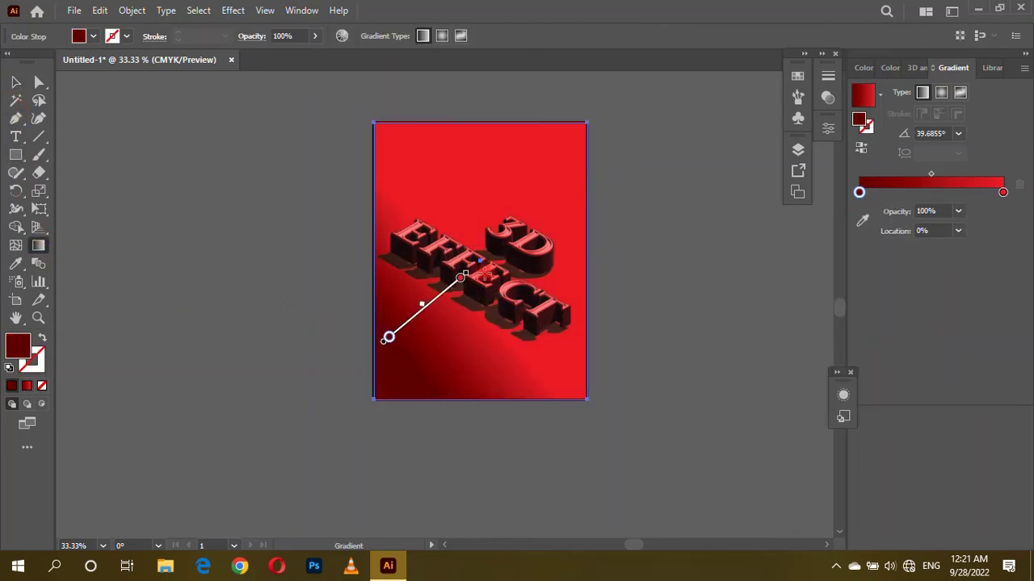
click(462, 277)
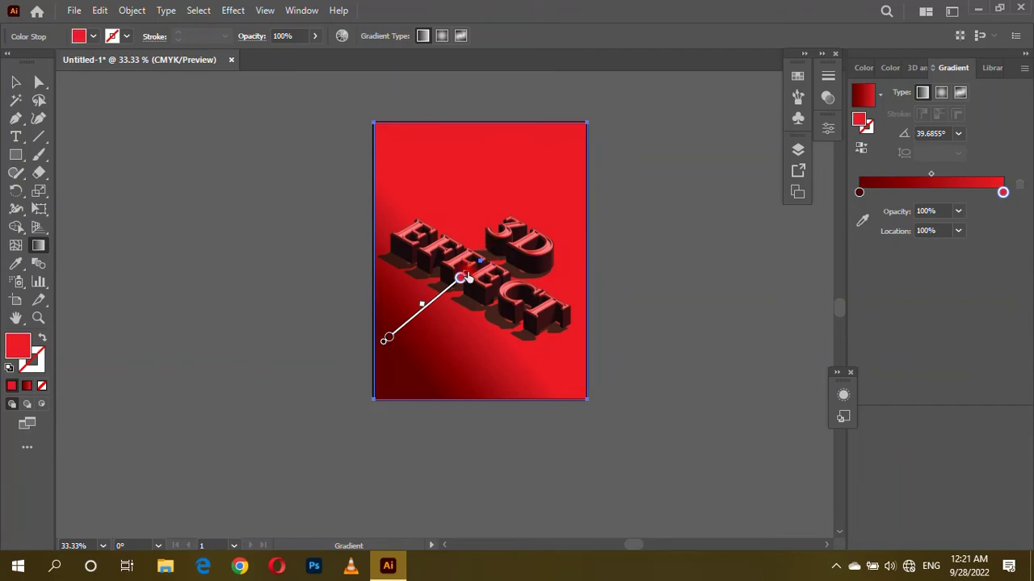
drag(386, 358, 492, 256)
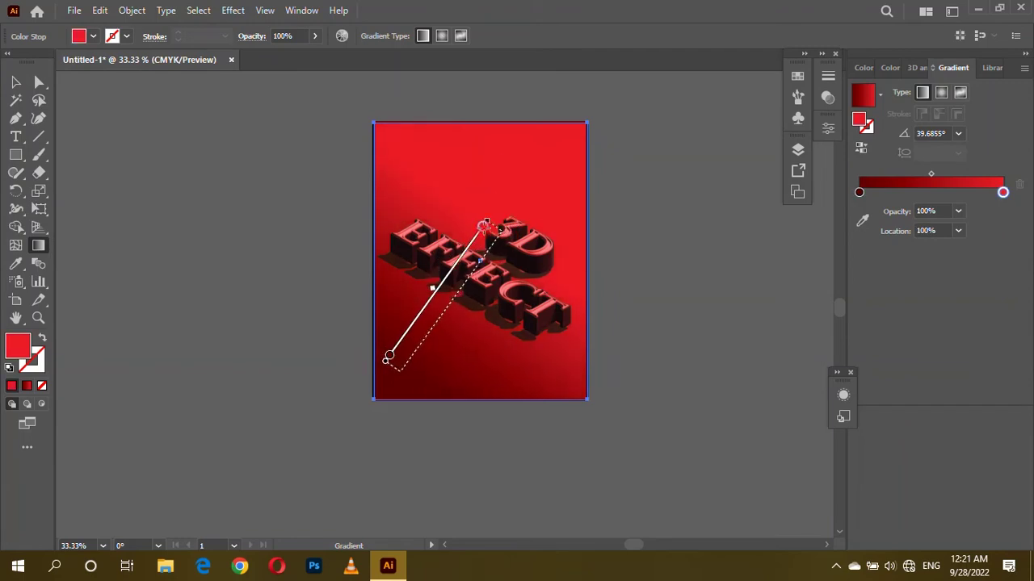
drag(492, 256, 501, 242)
drag(361, 418, 557, 145)
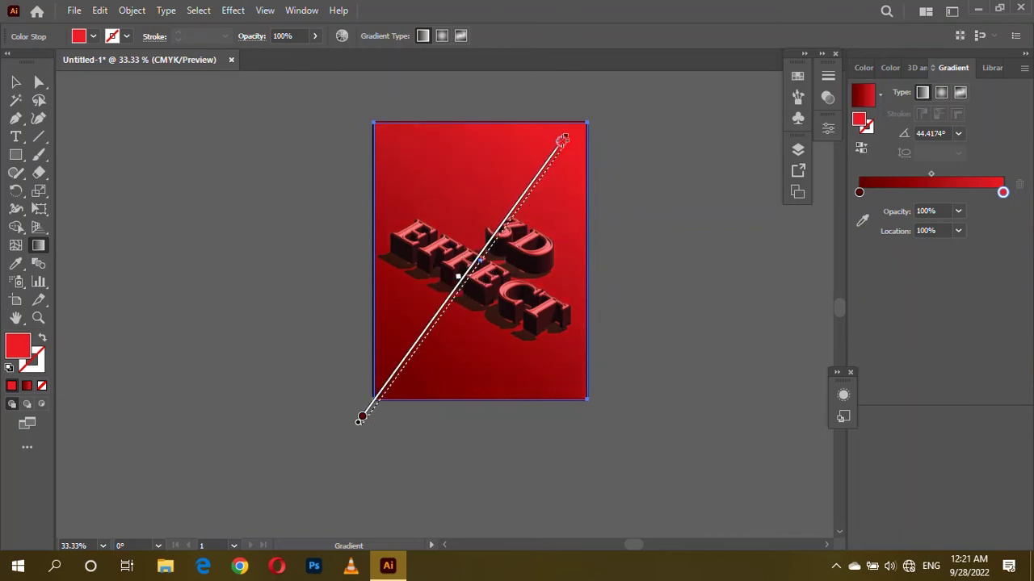
drag(557, 145, 590, 121)
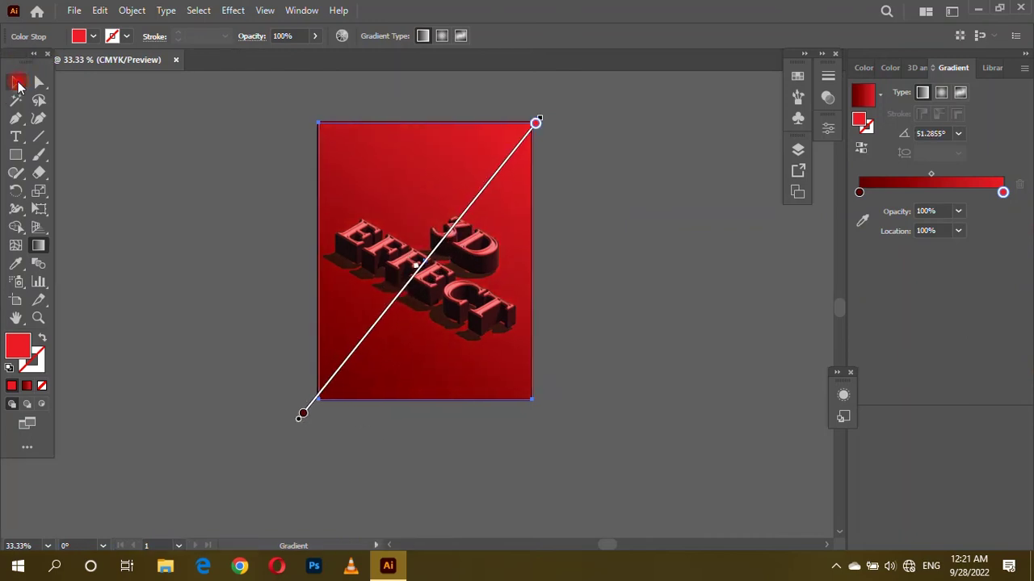
click(17, 84)
Step: Draw a square near the artboard top, round its corners and remove its stroke
scroll(353, 169, up, 1)
click(16, 155)
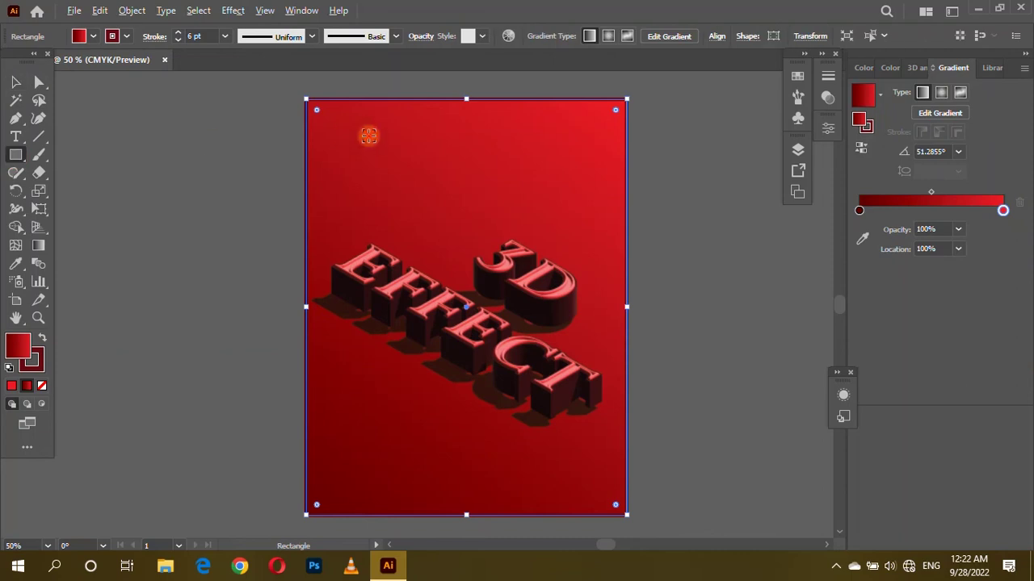
scroll(346, 134, up, 1)
drag(395, 138, 479, 220)
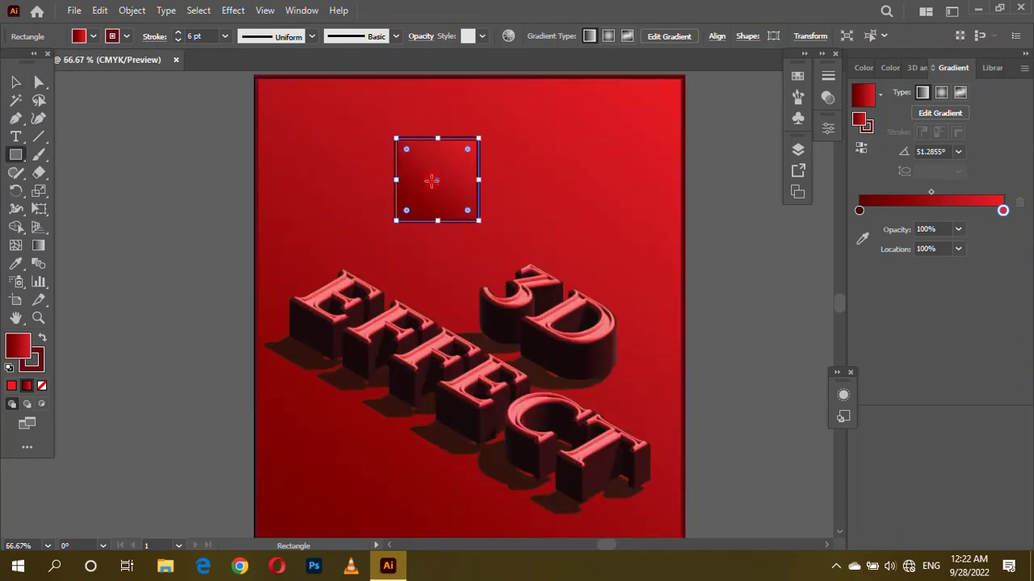
mouse_move(407, 156)
mouse_down()
mouse_move(428, 201)
mouse_move(412, 165)
mouse_up()
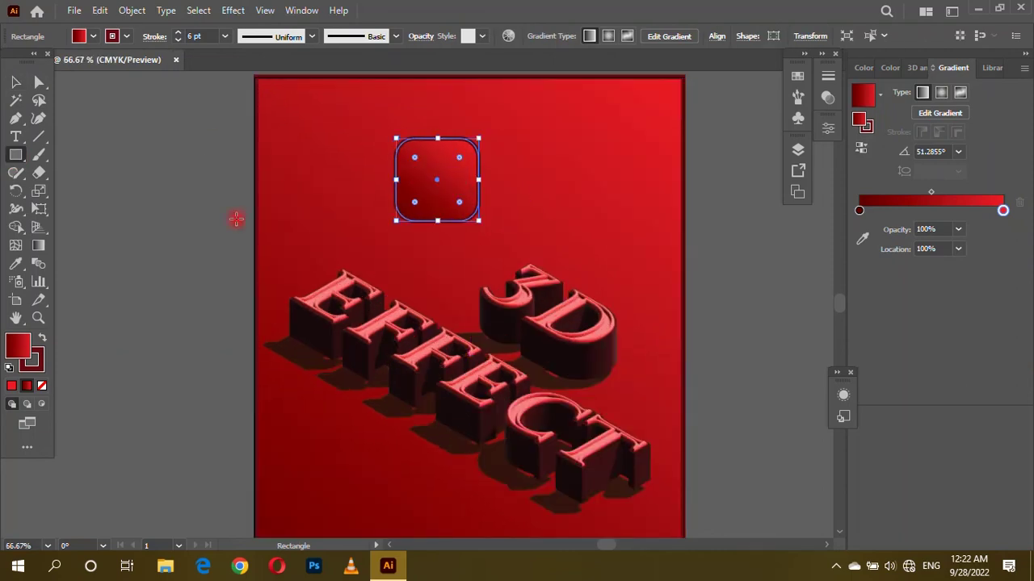
click(36, 362)
click(42, 385)
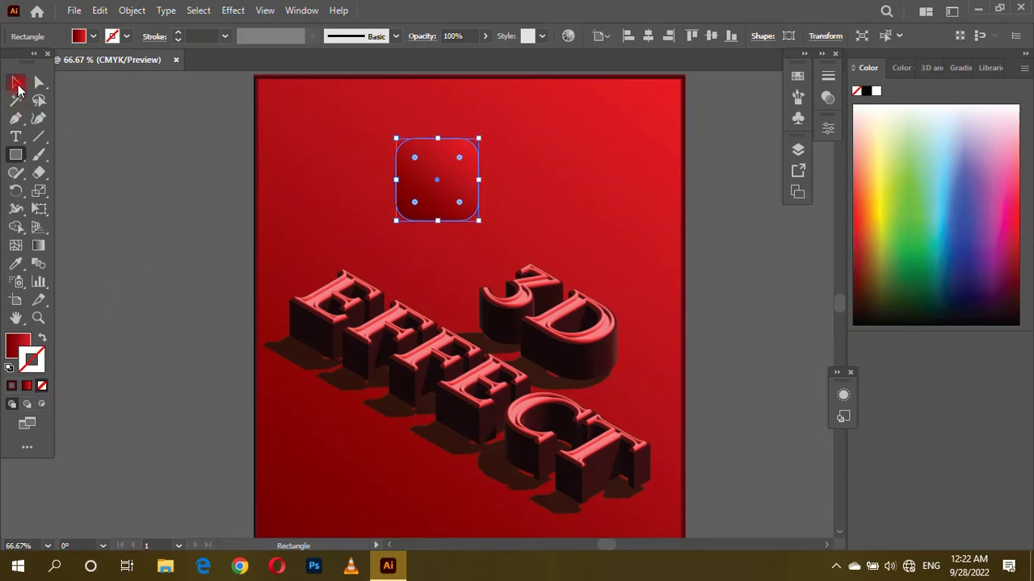
Step: Fill the rounded square with solid bright red and start a text object over it
click(15, 82)
key(ctrl+plus)
key(ctrl+minus)
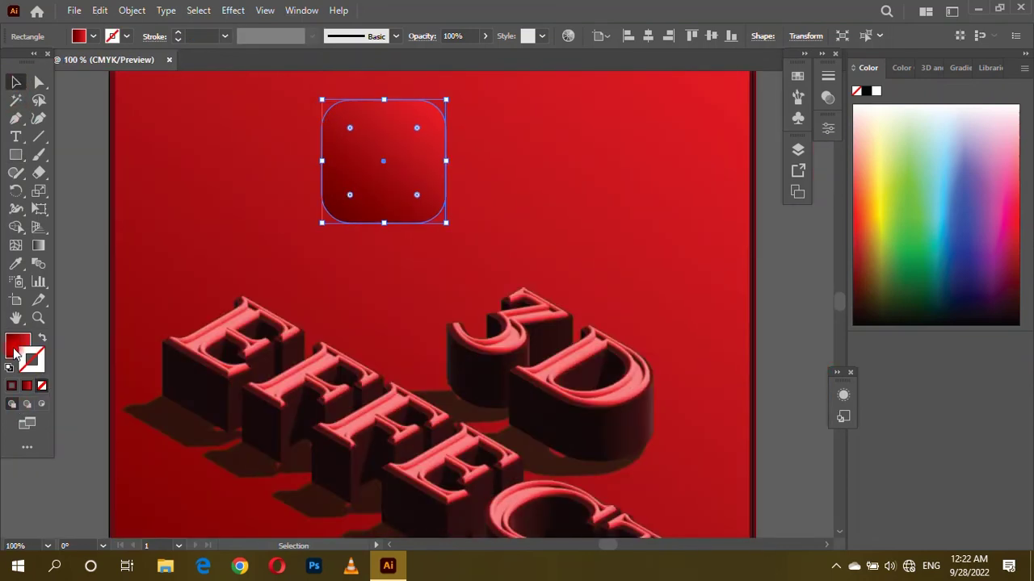
click(11, 385)
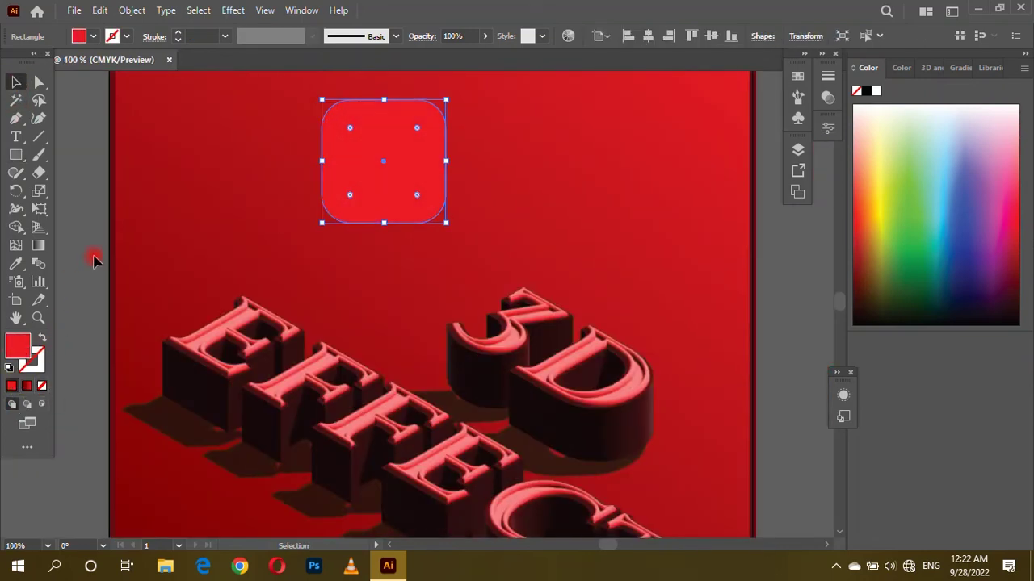
click(86, 194)
click(16, 136)
click(380, 158)
key(ctrl+plus)
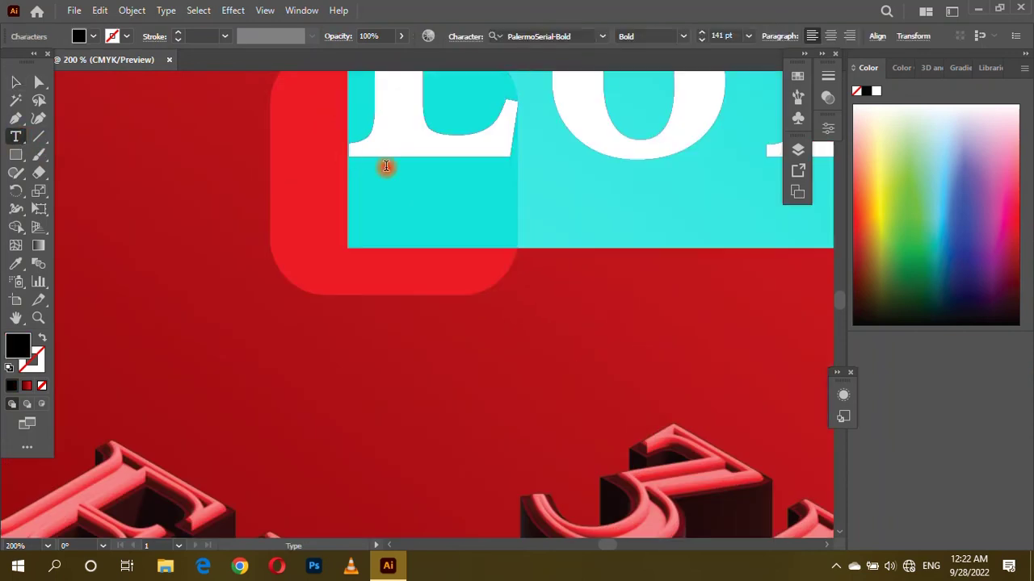
Step: Type 'Ai' and move the text onto the red rounded square
text(A)
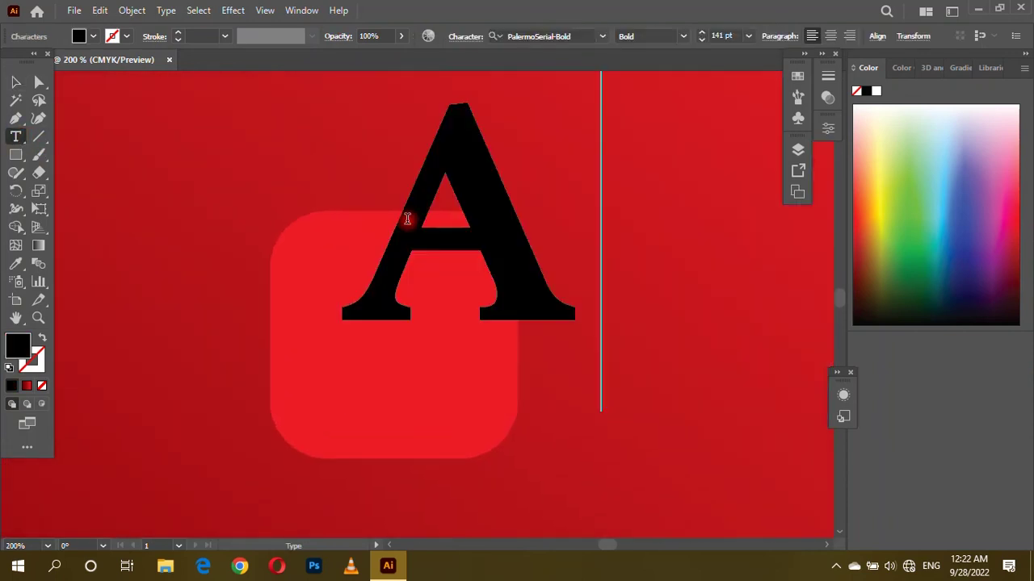
text(i)
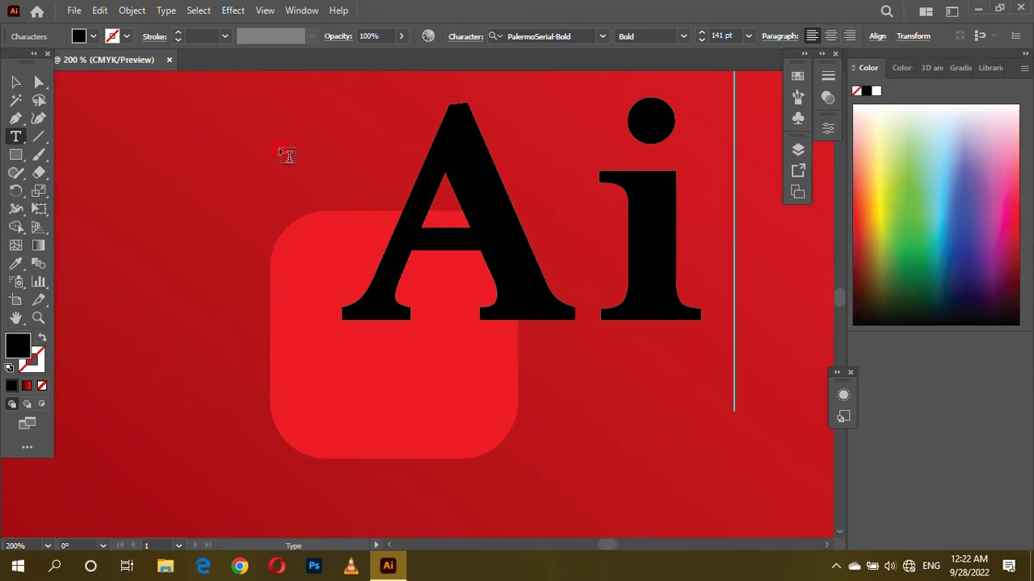
click(15, 81)
drag(501, 228, 424, 331)
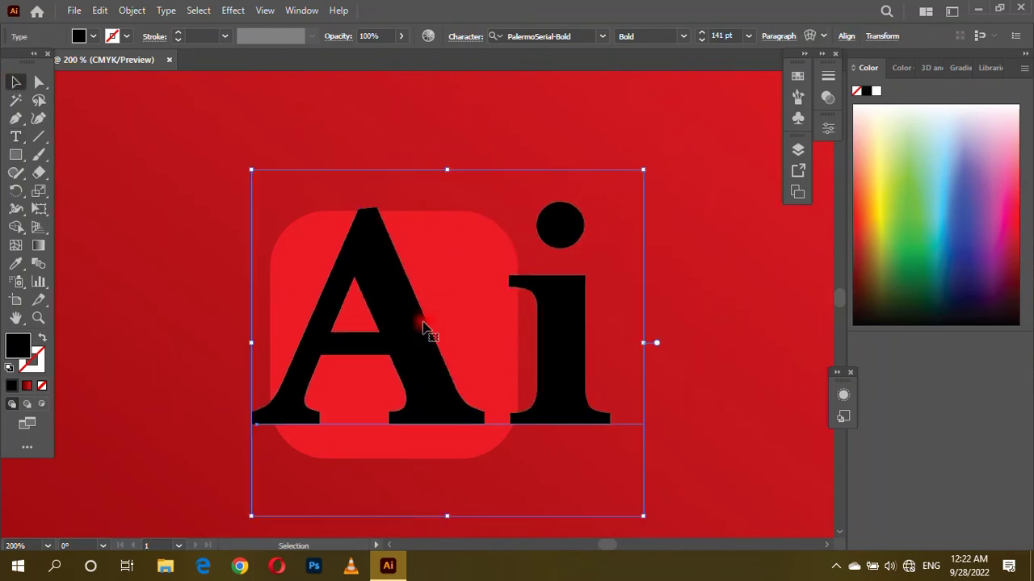
key(t)
key(ctrl+a)
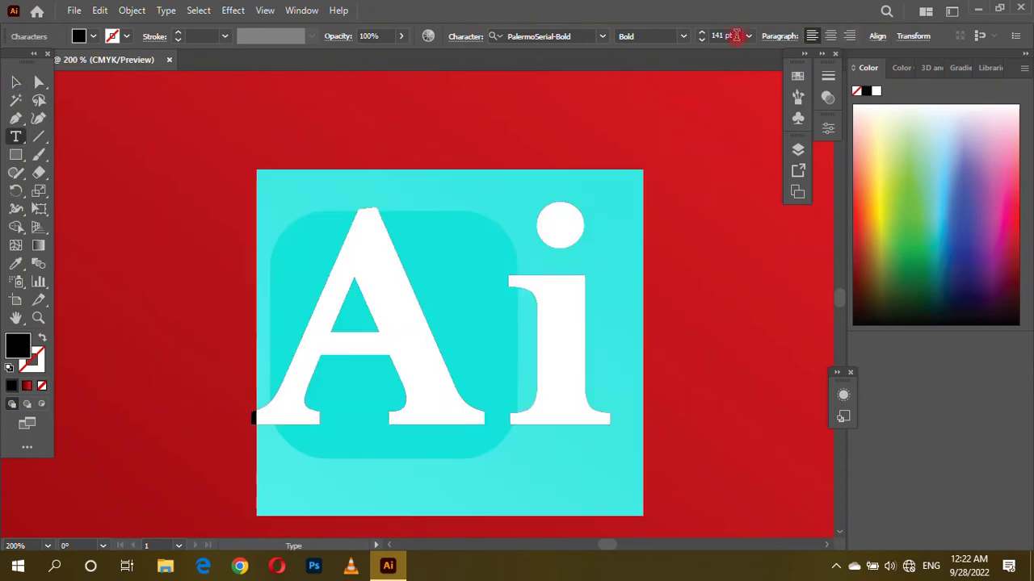
Step: Set the Ai text to 48 pt Myriad Pro Regular
click(748, 35)
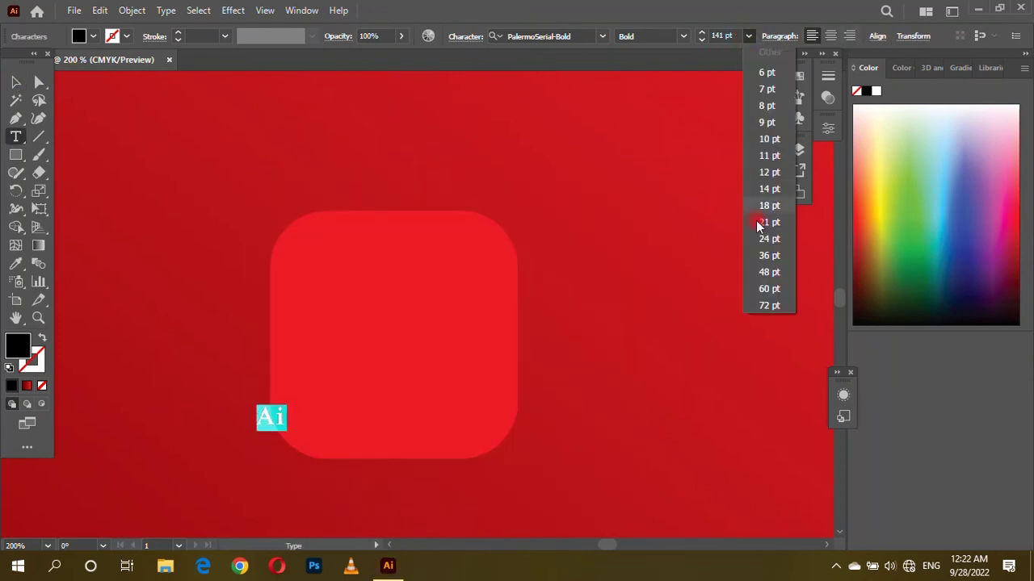
click(769, 273)
click(602, 36)
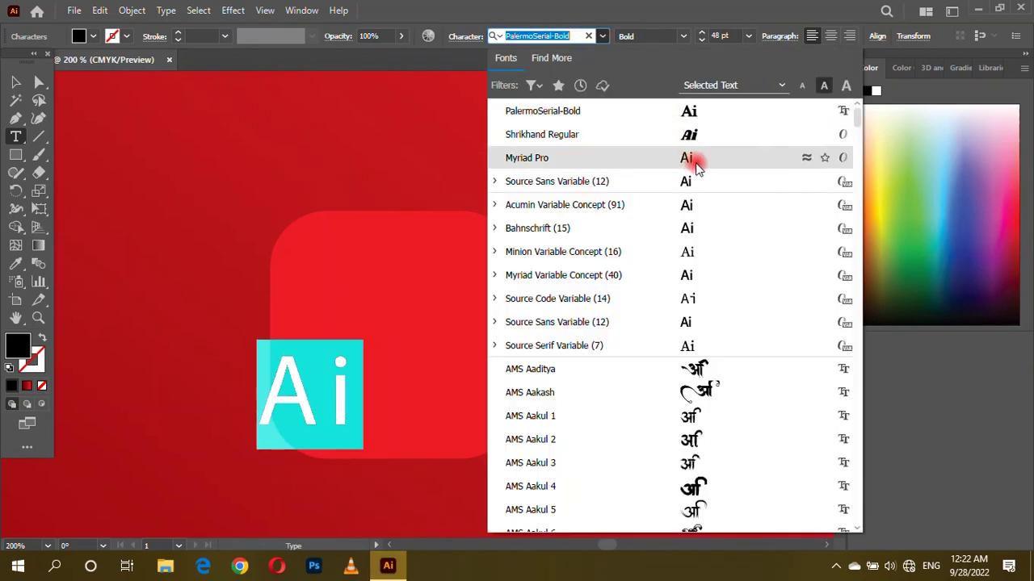
click(695, 251)
click(709, 36)
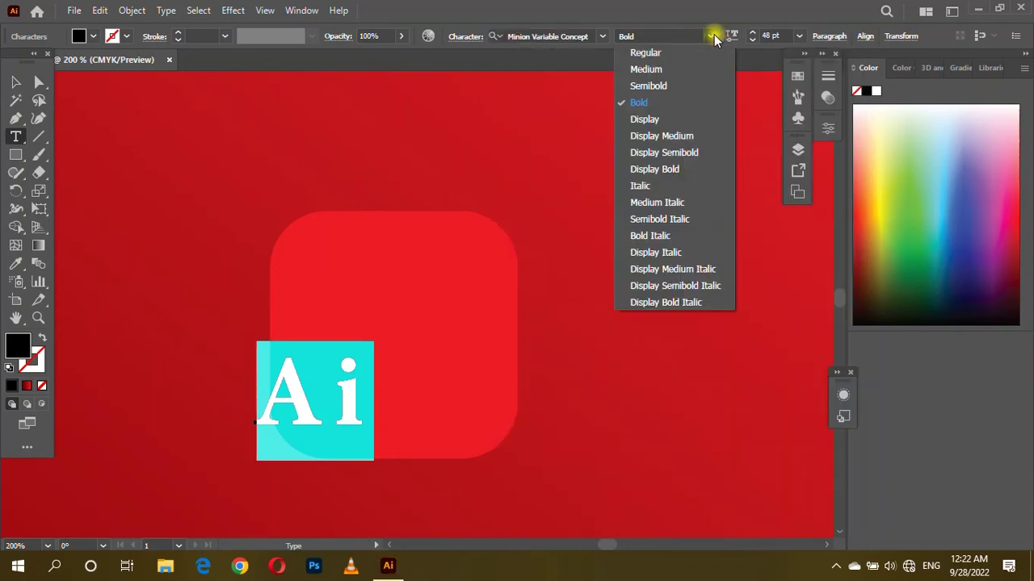
click(603, 37)
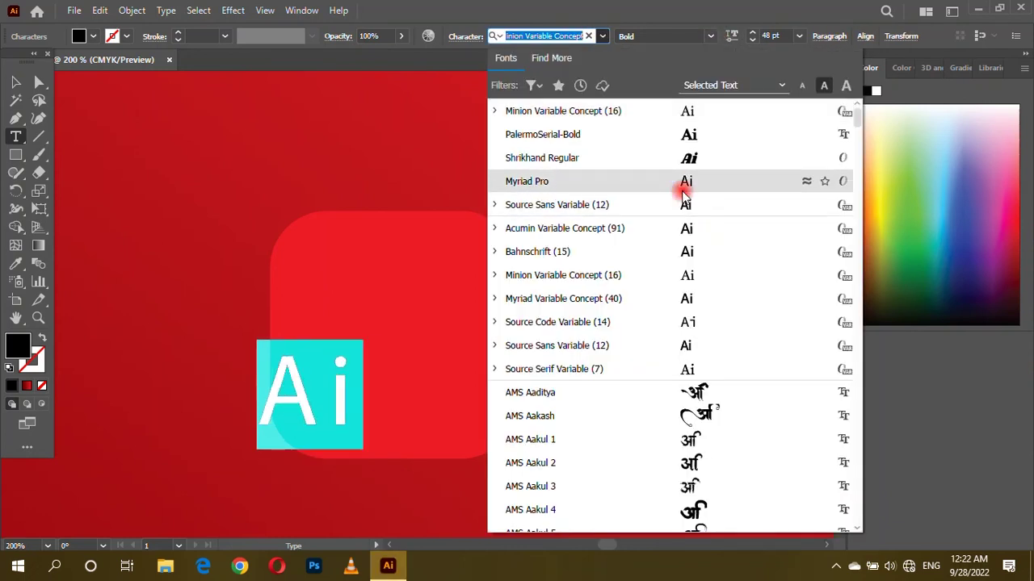
click(677, 179)
Step: Centre the Ai text on the red rounded square
key(Escape)
alt+scroll(346, 226, down, 1)
drag(324, 349, 370, 318)
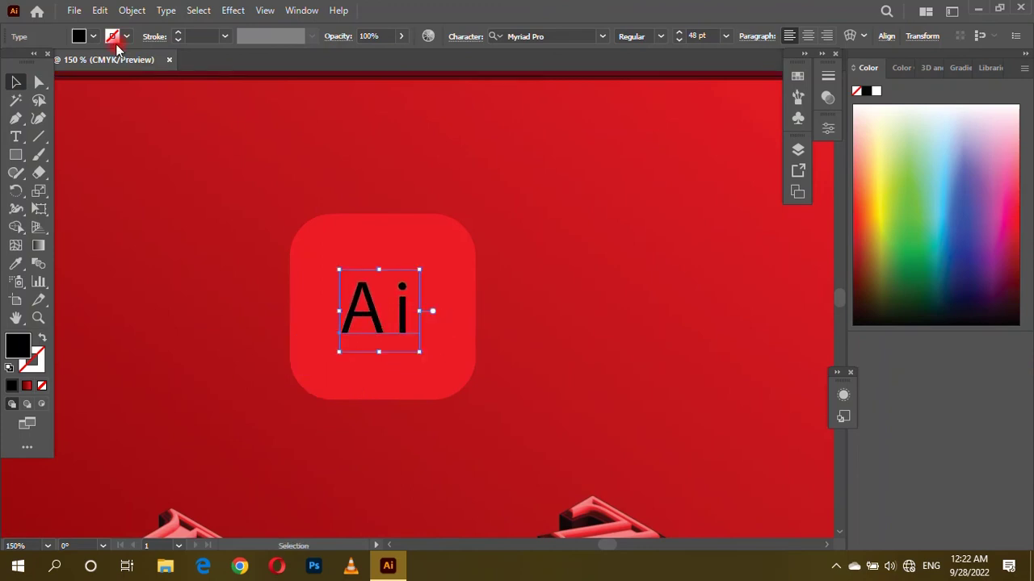
click(94, 37)
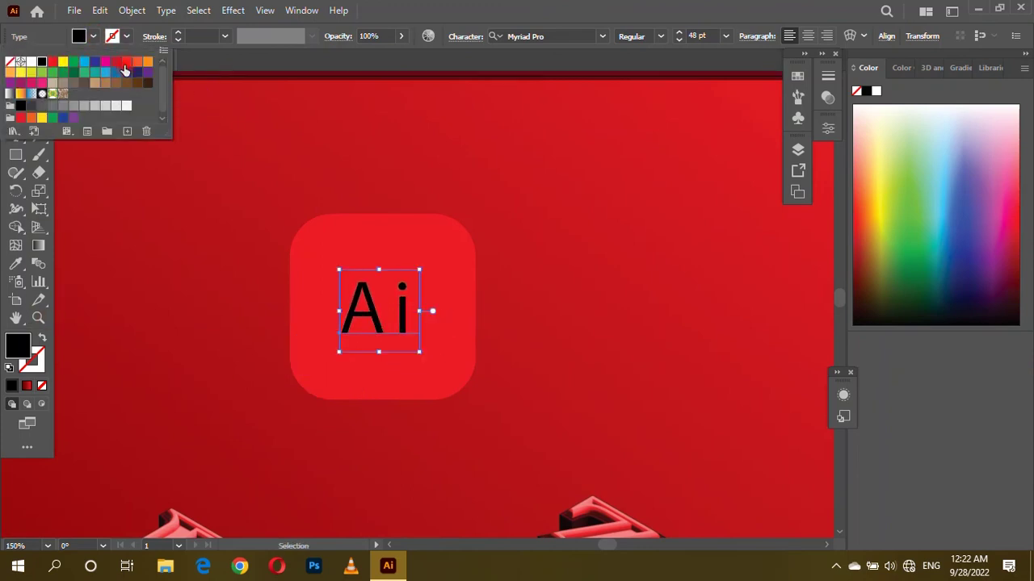
Step: Fill the Ai text with the dark red swatch and enlarge it from its centre
click(115, 63)
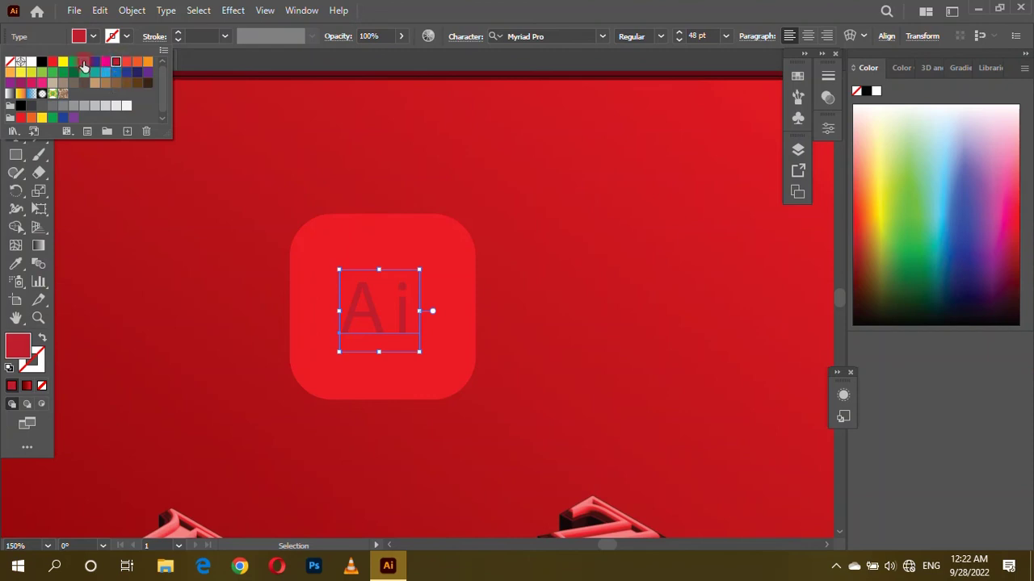
click(54, 65)
click(116, 64)
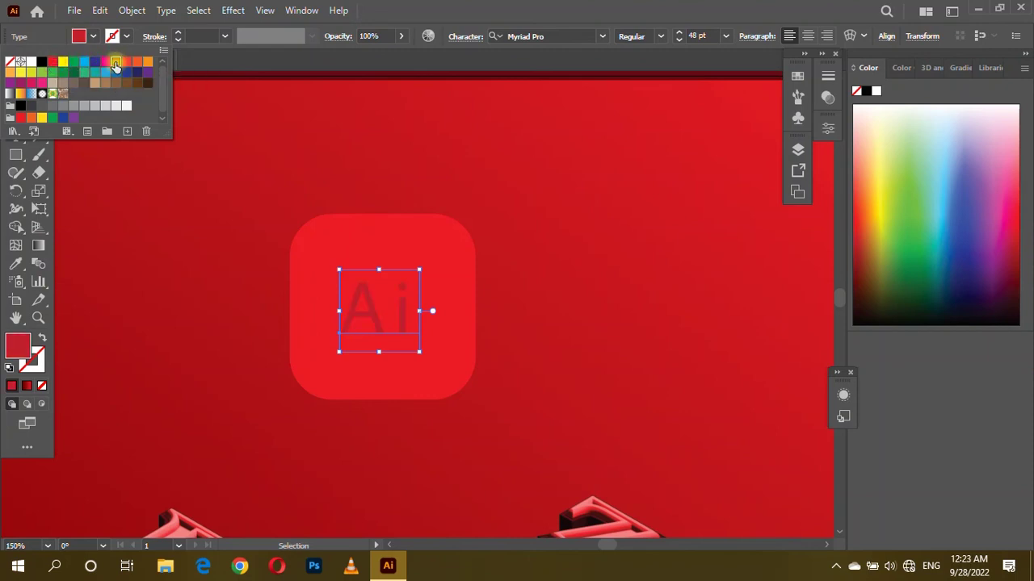
click(419, 313)
drag(420, 310, 447, 311)
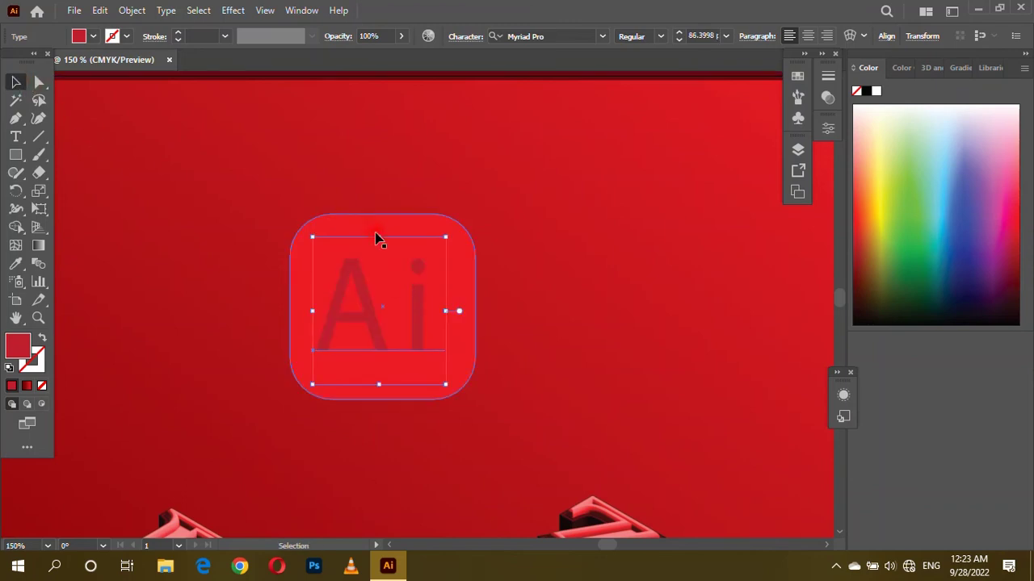
Step: Fill the rounded square with a reversed dark-to-red linear gradient
click(376, 233)
click(27, 385)
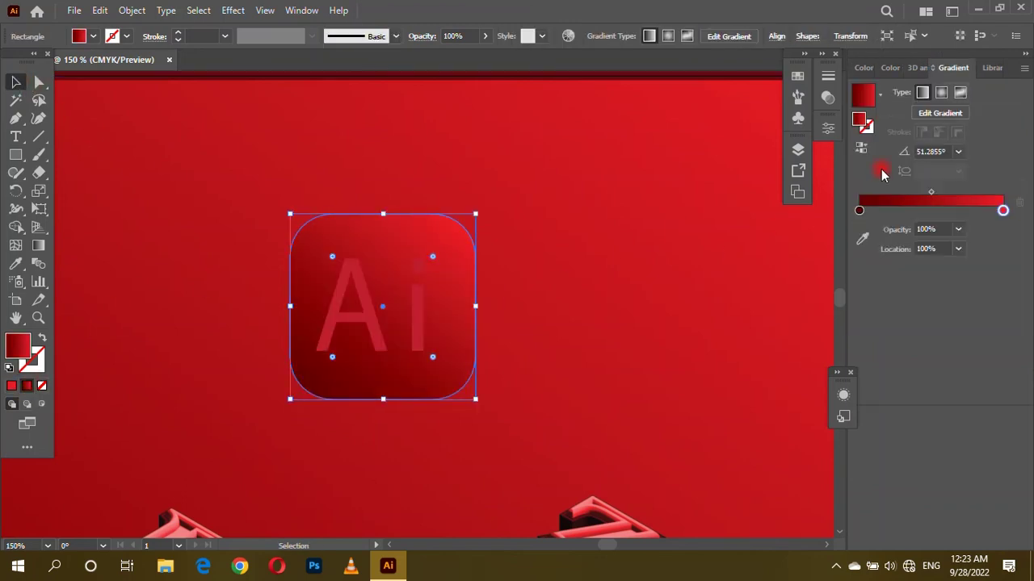
click(941, 93)
click(921, 93)
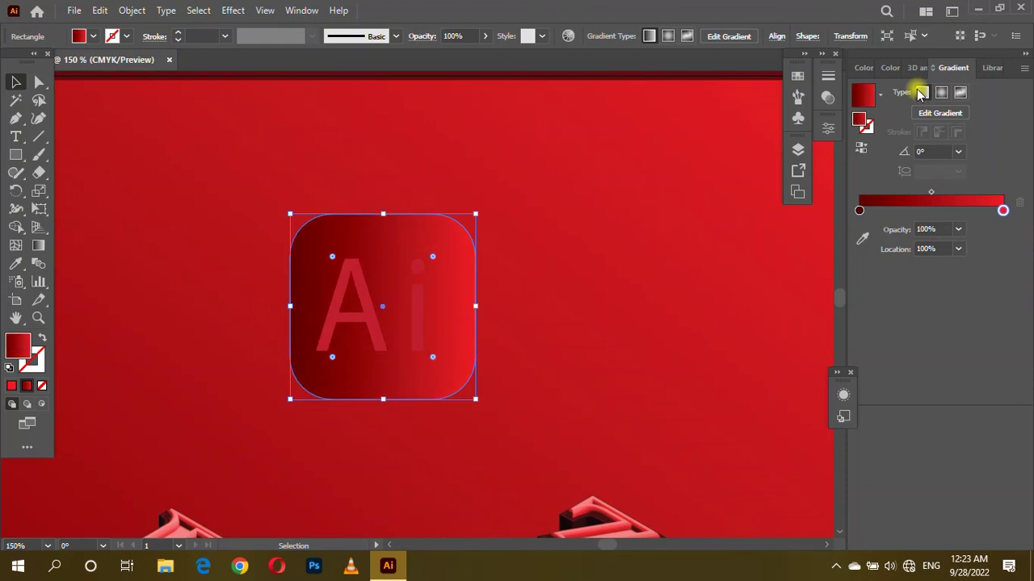
click(941, 94)
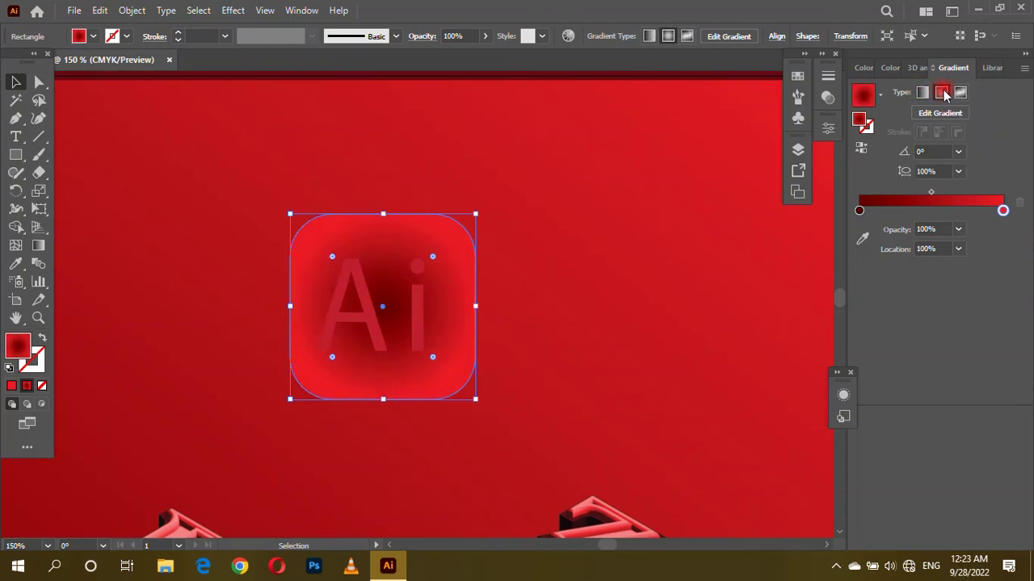
click(861, 149)
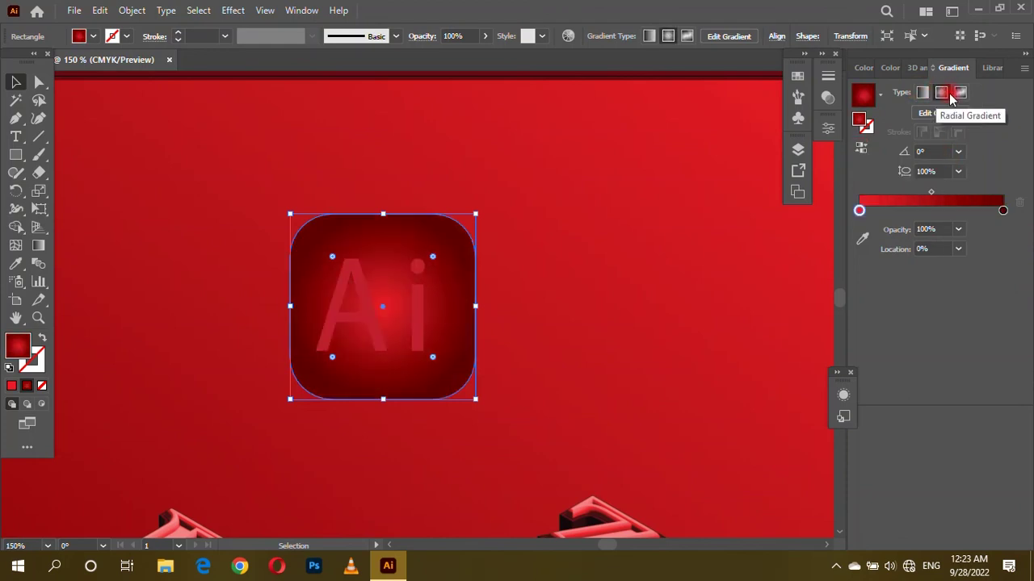
click(921, 93)
scroll(450, 173, down, 2)
click(111, 141)
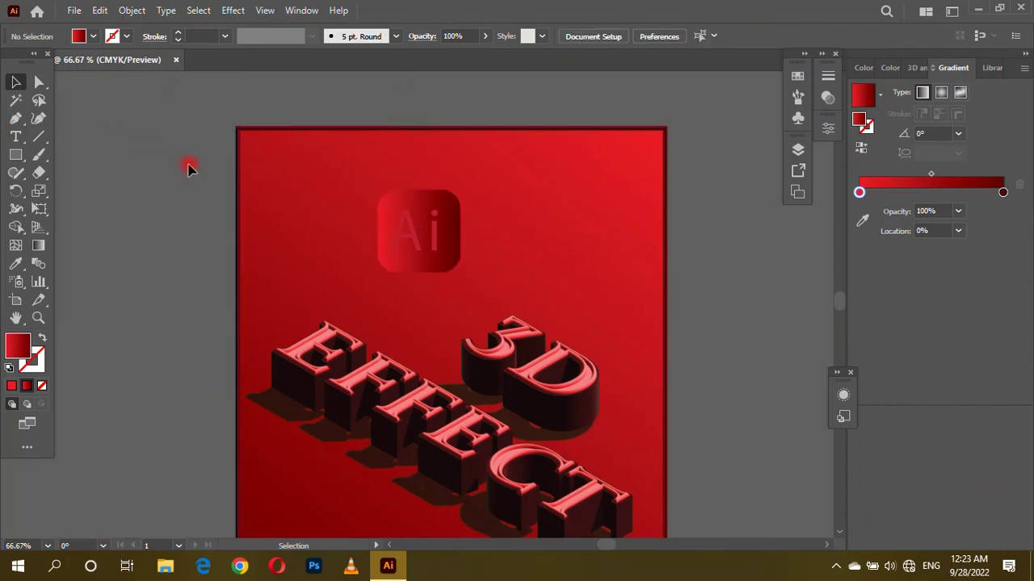
Step: Make the Ai text white and nudge it to the square's centre
click(414, 236)
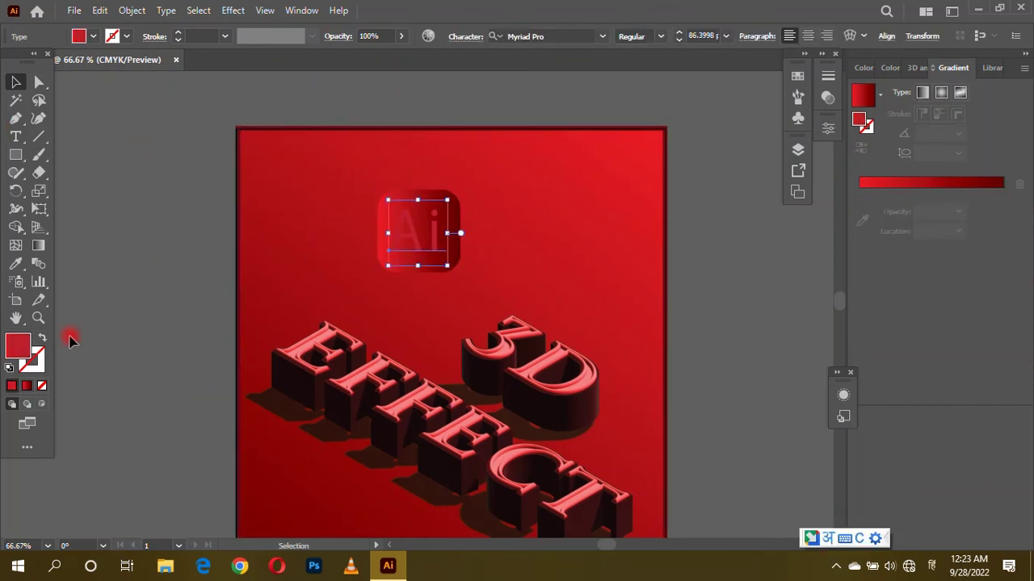
click(93, 36)
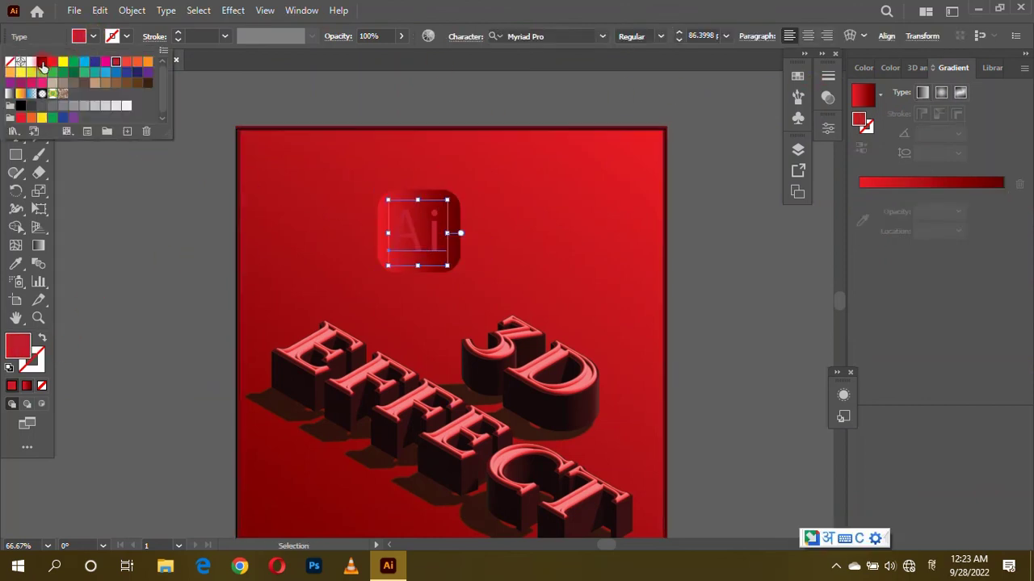
click(32, 62)
key(Escape)
key(ctrl+plus)
key(ctrl+plus)
drag(462, 241, 470, 236)
key(ctrl+minus)
key(ctrl+minus)
key(ctrl+minus)
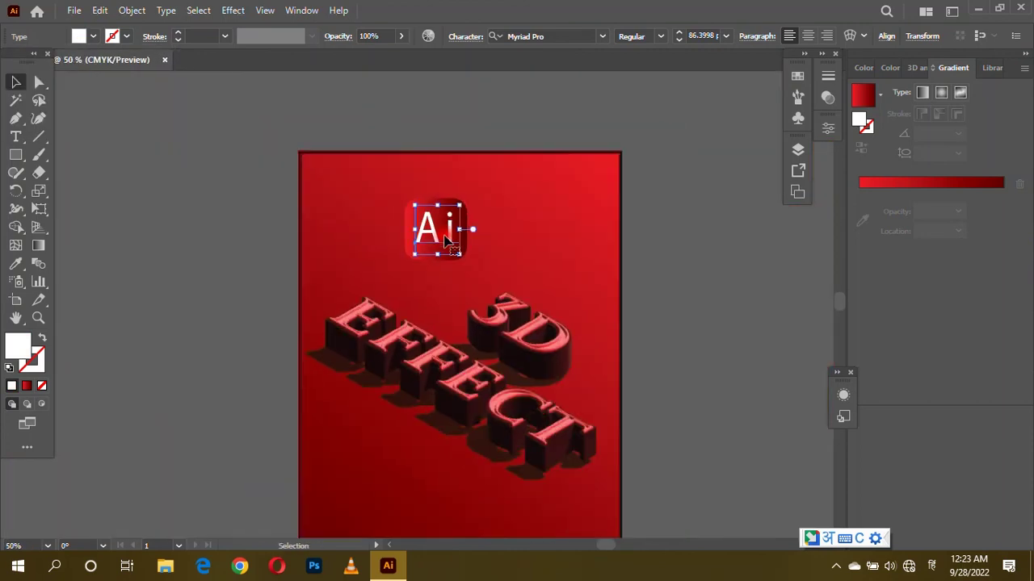
click(452, 190)
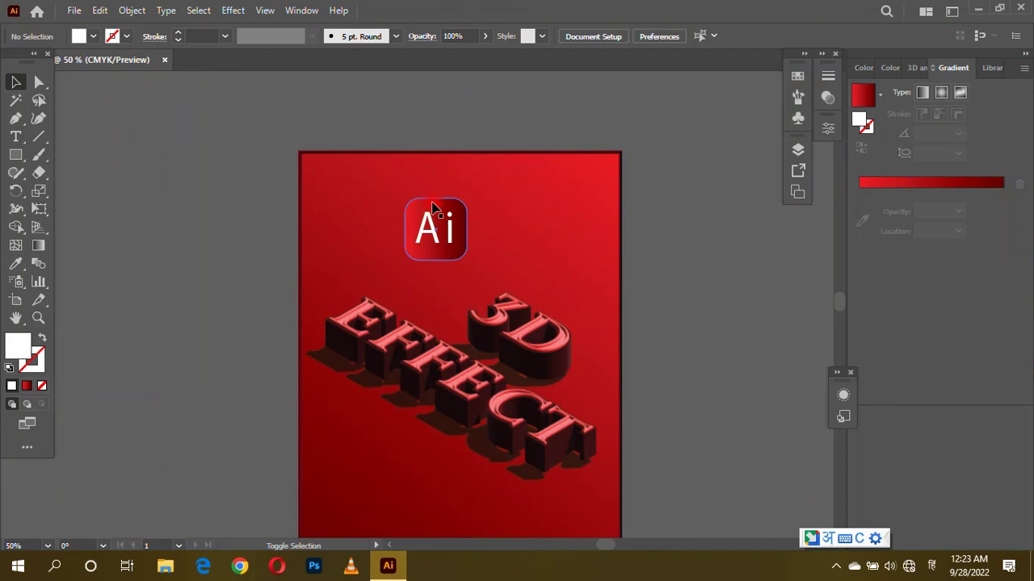
Step: Move the rounded square and Ai text together to the artboard's top-right corner
click(434, 214)
shift+click(431, 229)
drag(450, 227, 589, 196)
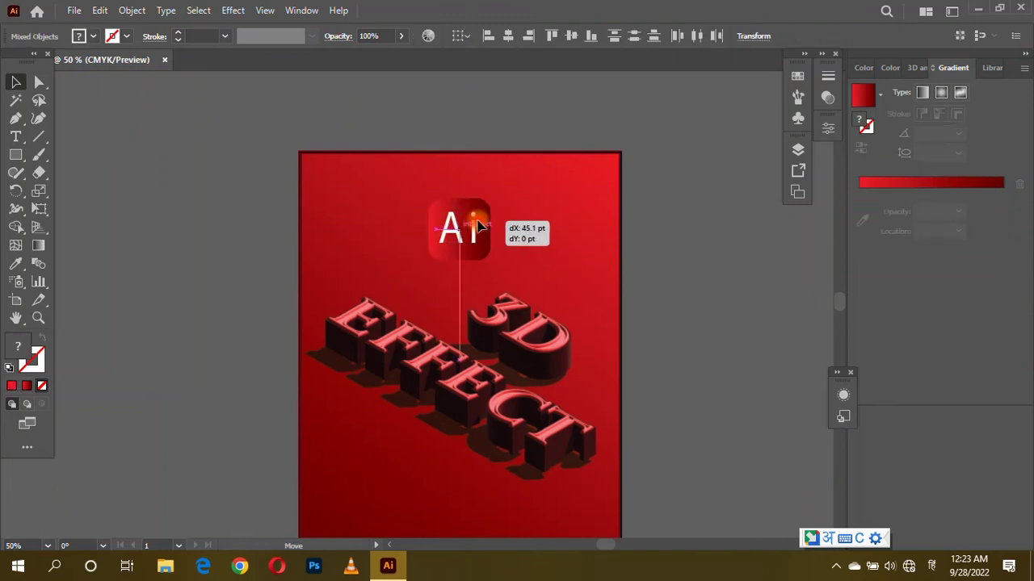
key(ctrl+minus)
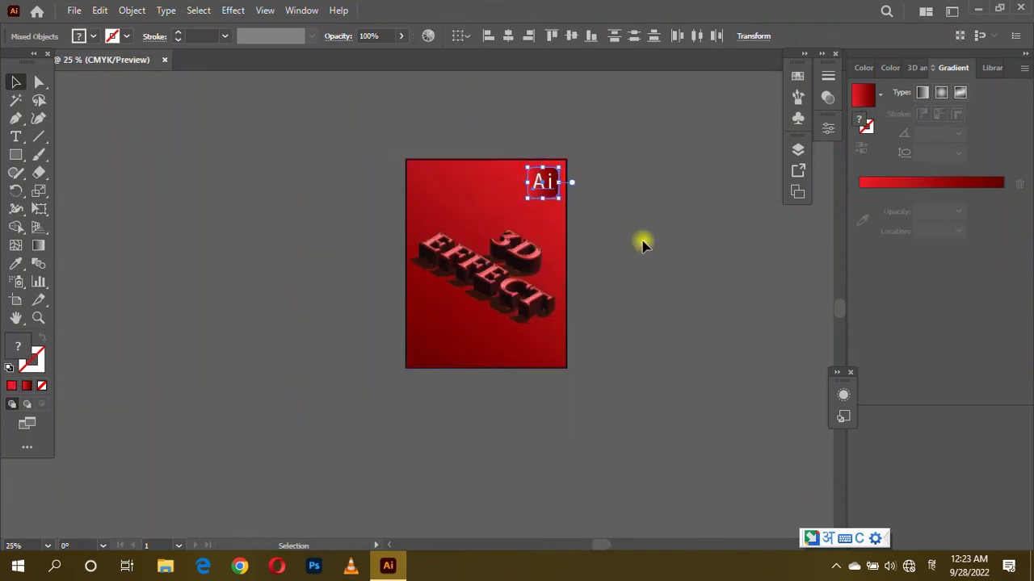
click(600, 273)
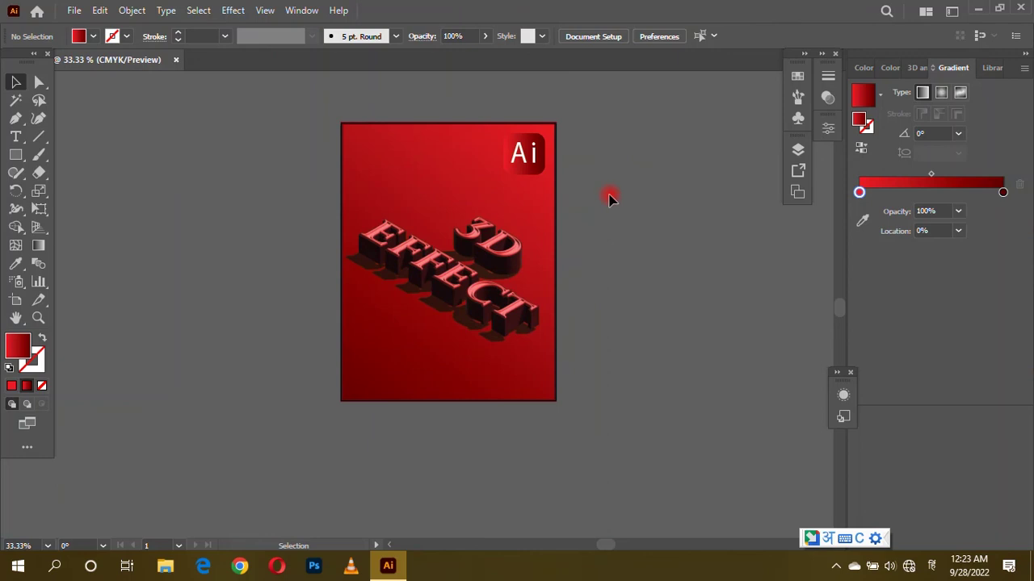